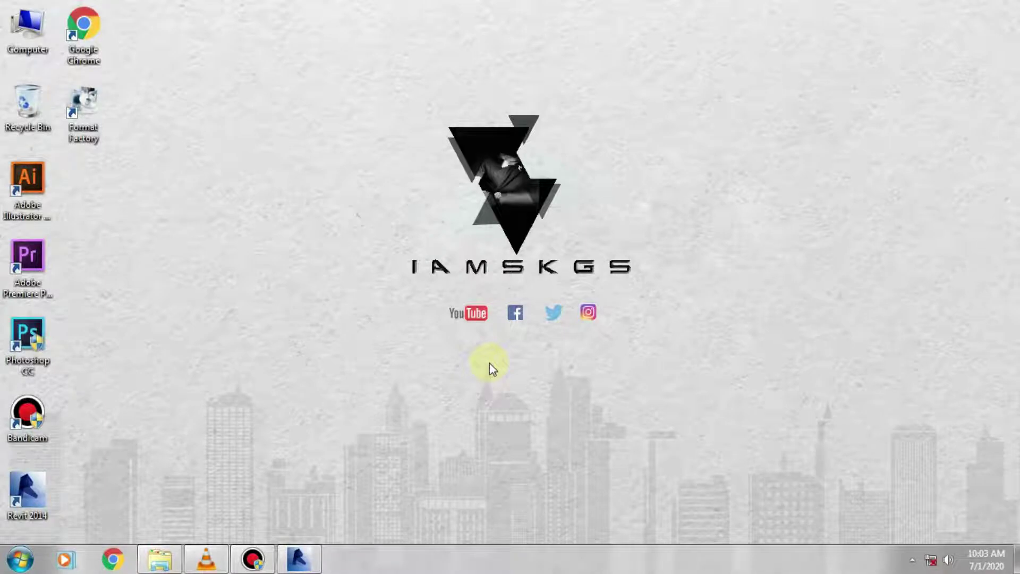
Step: Restore the Revit 2014 window and pan the house's 3D view into position
{"action": "left_click", "coordinate": [317, 562]}
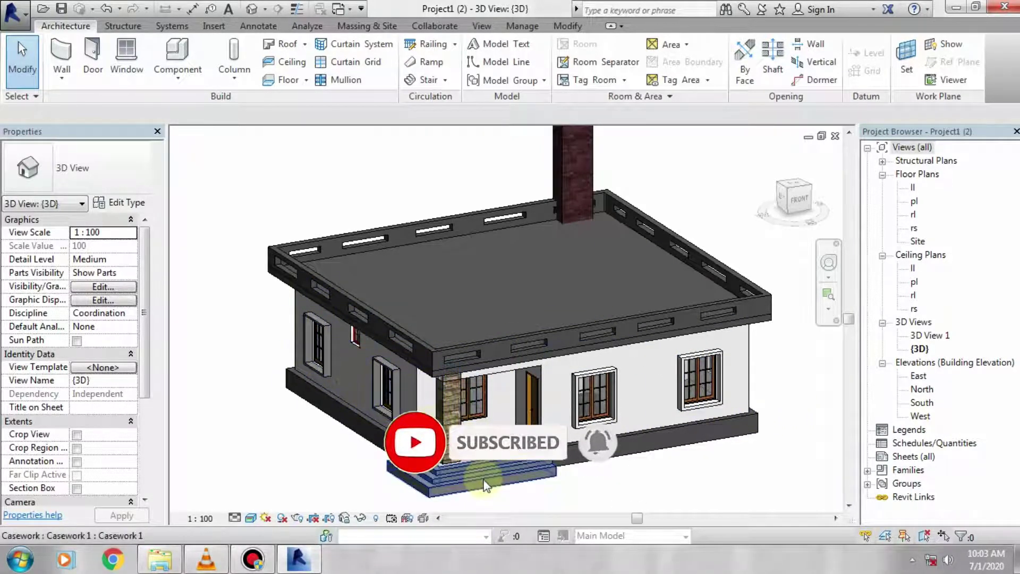
{"action": "middle_click_drag", "start_coordinate": [615, 482], "coordinate": [598, 483]}
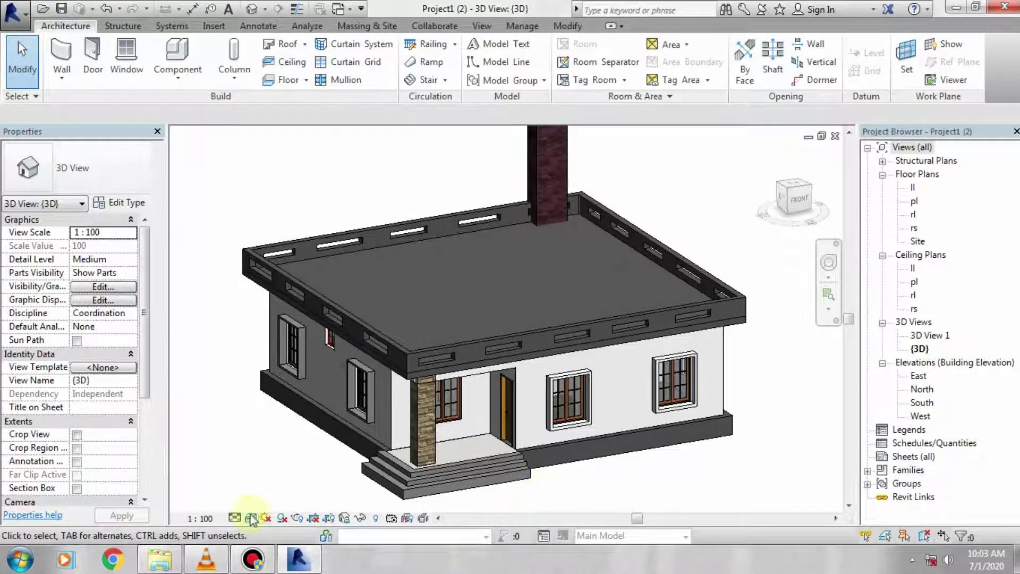
{"action": "left_click", "coordinate": [252, 559]}
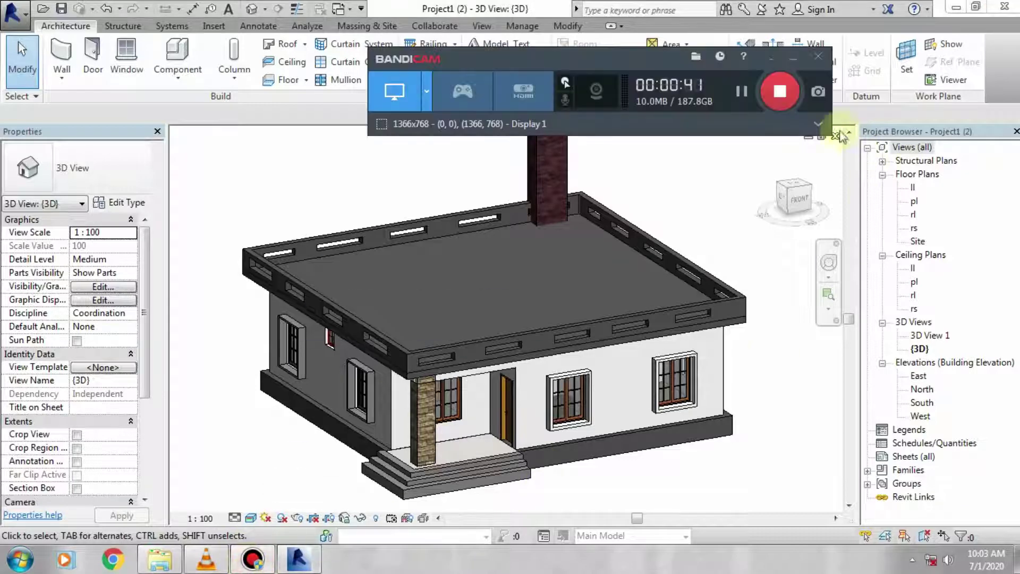
{"action": "left_click", "coordinate": [791, 101]}
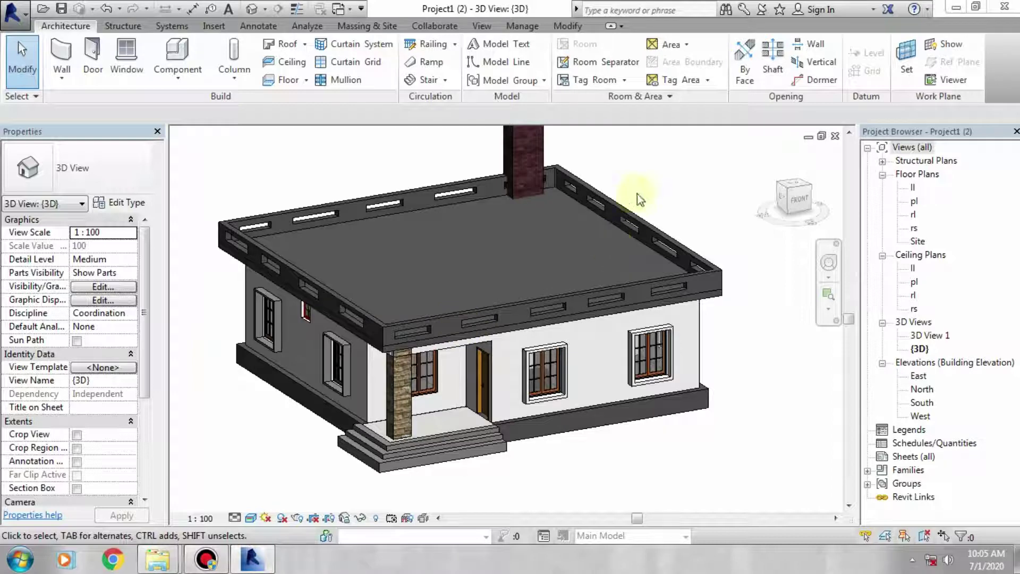
Step: Open the New Schedule dialog via View > Schedules > Schedule/Quantities, after panning and orbiting the house
{"action": "left_click", "coordinate": [481, 26]}
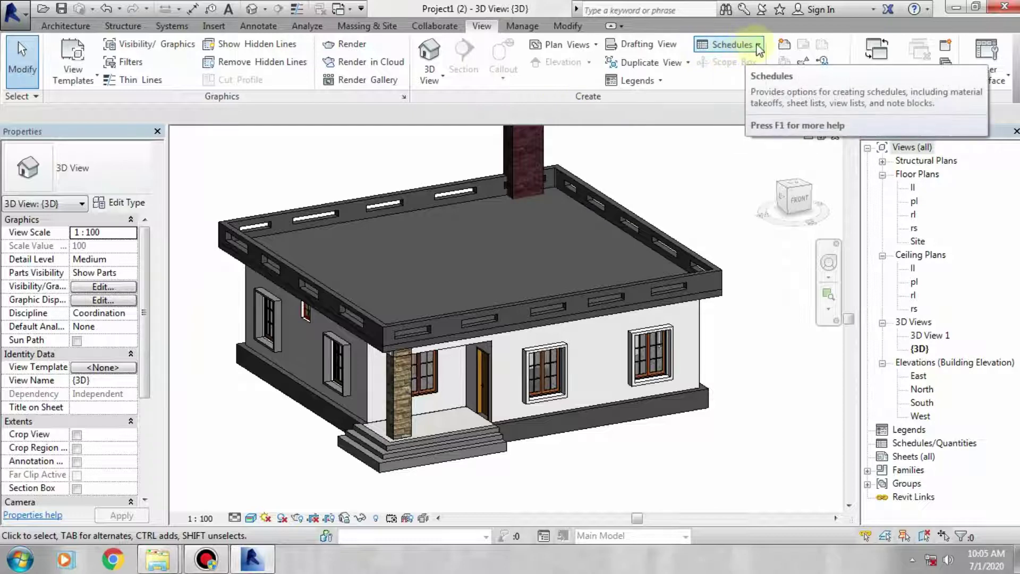
{"action": "left_click", "coordinate": [759, 46]}
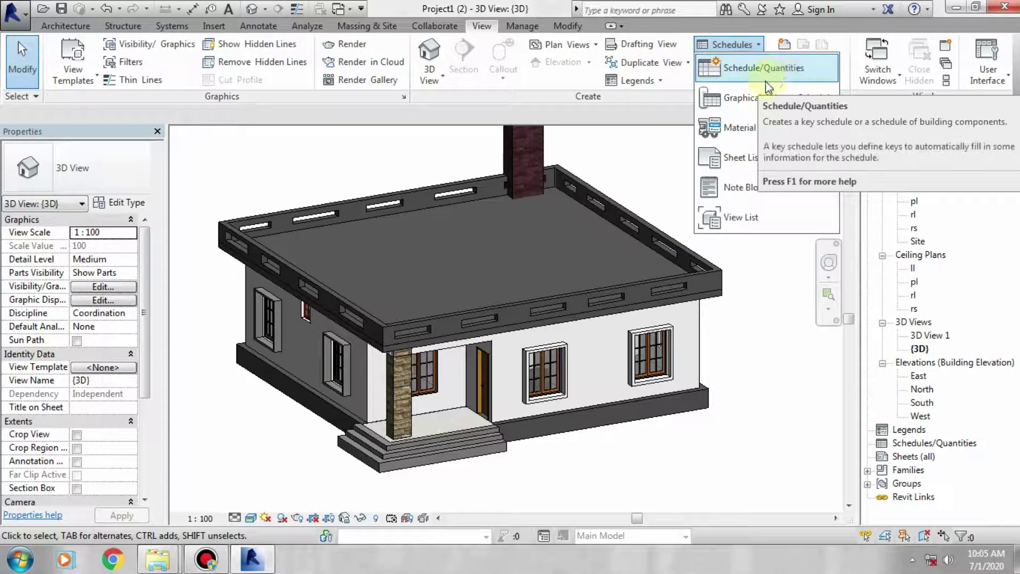
{"action": "middle_click_drag", "start_coordinate": [604, 233], "coordinate": [586, 253]}
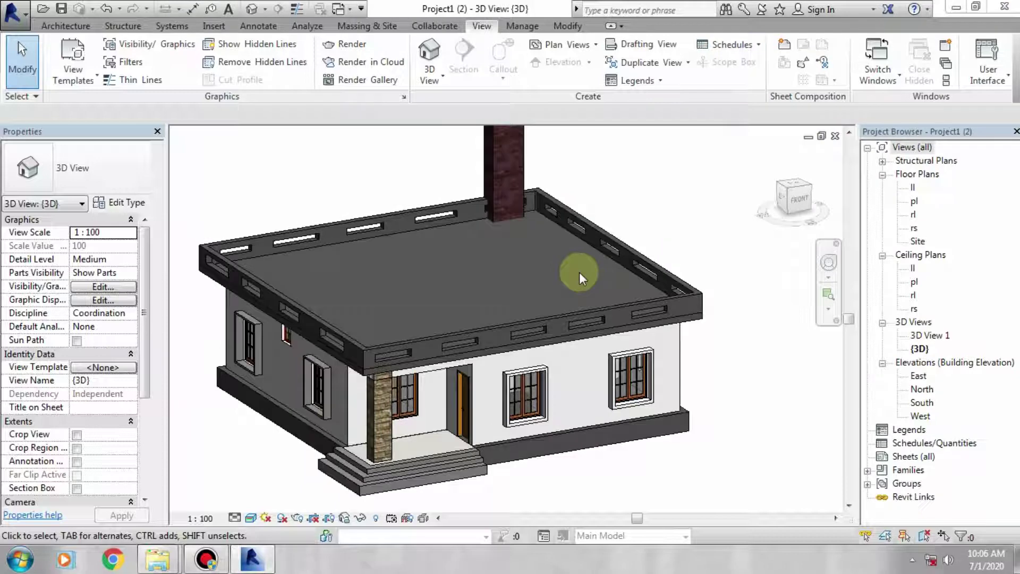
{"action": "middle_click_drag", "start_coordinate": [645, 432], "coordinate": [645, 419]}
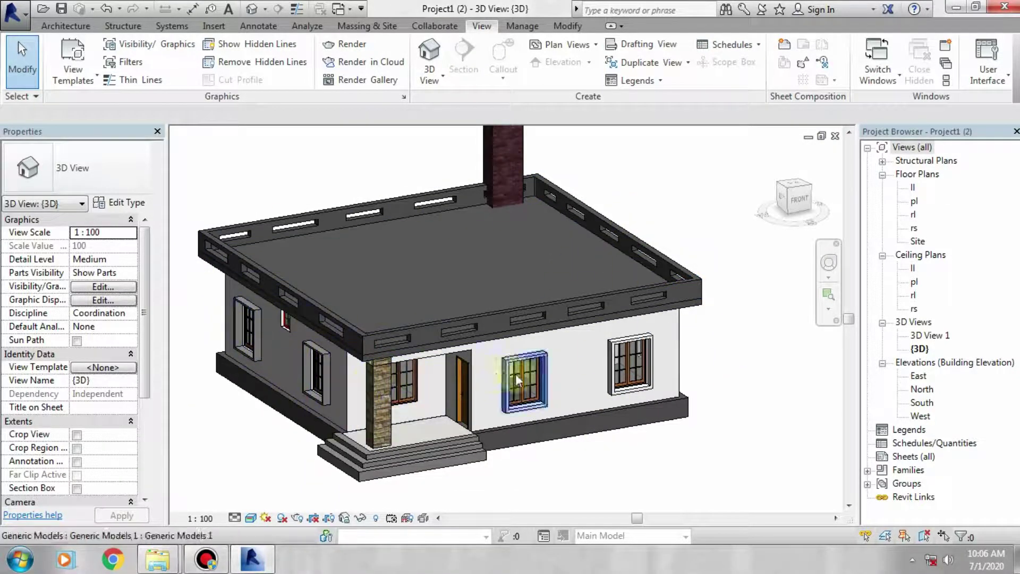
{"action": "middle_click_drag", "start_coordinate": [610, 372], "coordinate": [665, 364], "text": "shift"}
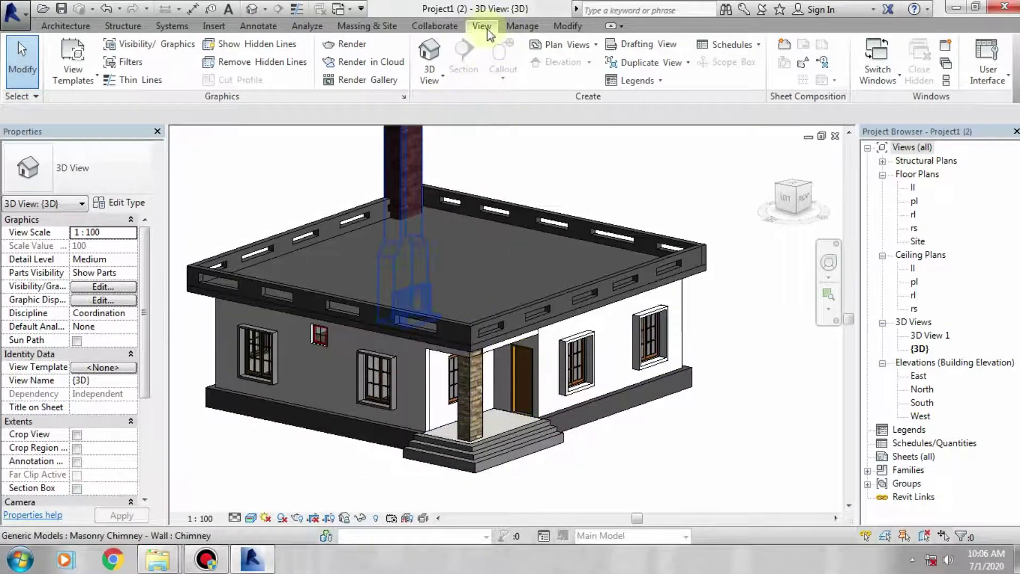
{"action": "left_click", "coordinate": [751, 47]}
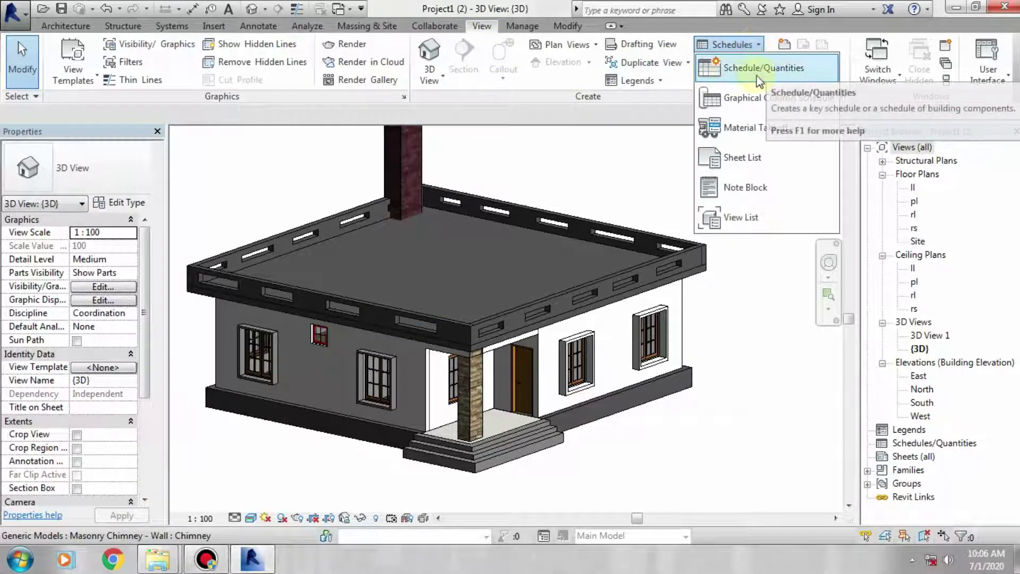
{"action": "left_click", "coordinate": [771, 72]}
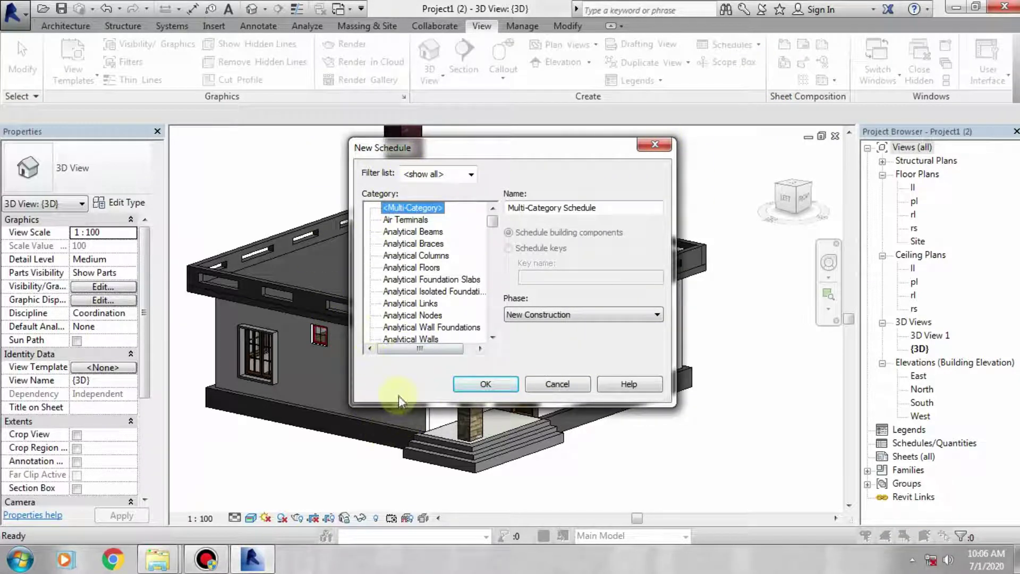
Step: Create a schedule for the Windows category, named Window Schedule
{"action": "mouse_move", "coordinate": [493, 222]}
{"action": "left_mouse_down"}
{"action": "mouse_move", "coordinate": [491, 334]}
{"action": "mouse_move", "coordinate": [493, 231]}
{"action": "left_mouse_up"}
{"action": "scroll", "coordinate": [478, 292], "scroll_direction": "up", "scroll_amount": 3}
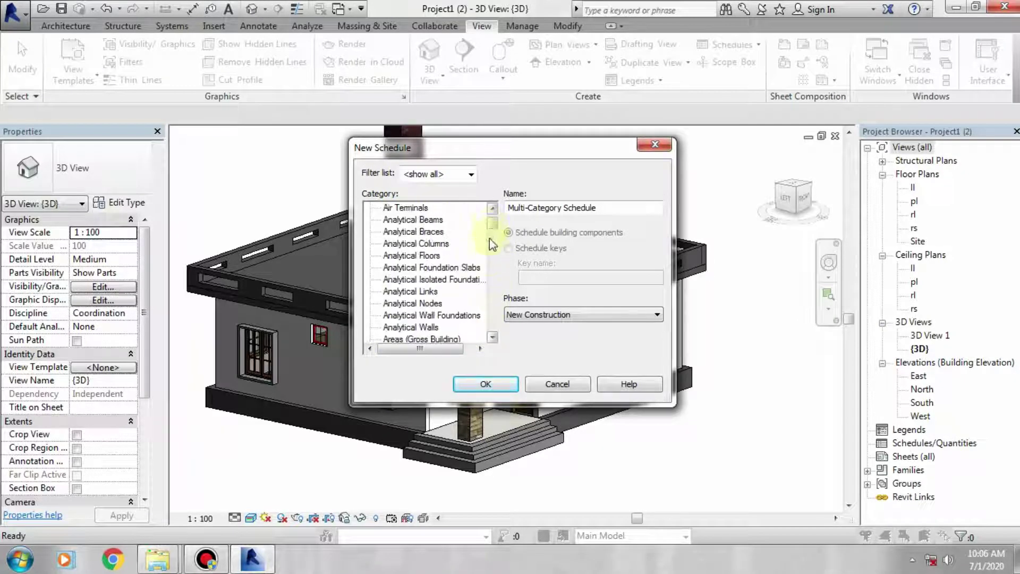
{"action": "scroll", "coordinate": [442, 224], "scroll_direction": "down", "scroll_amount": 9}
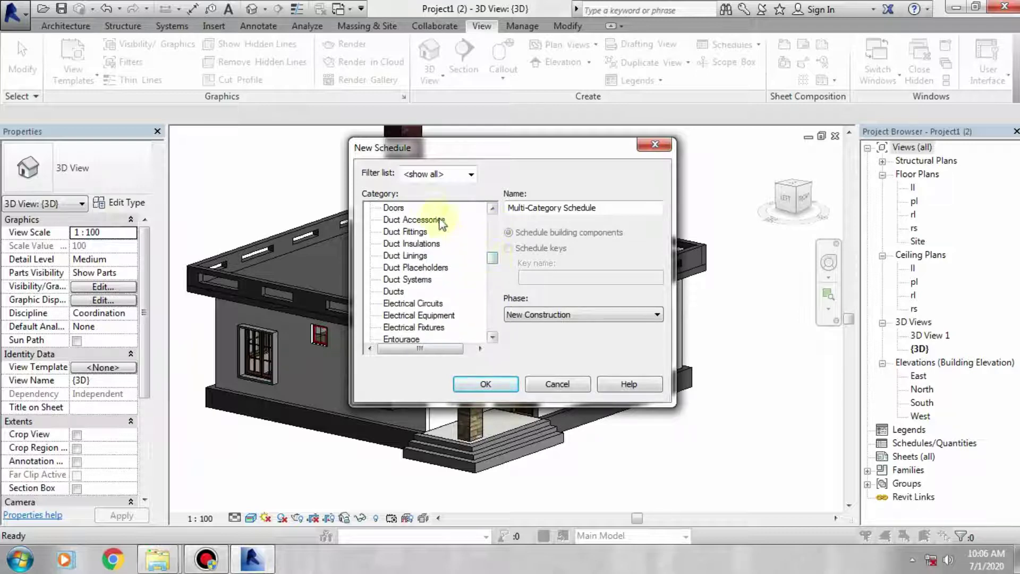
{"action": "left_click", "coordinate": [412, 209]}
{"action": "left_click_drag", "start_coordinate": [492, 259], "coordinate": [487, 349]}
{"action": "left_click", "coordinate": [397, 327]}
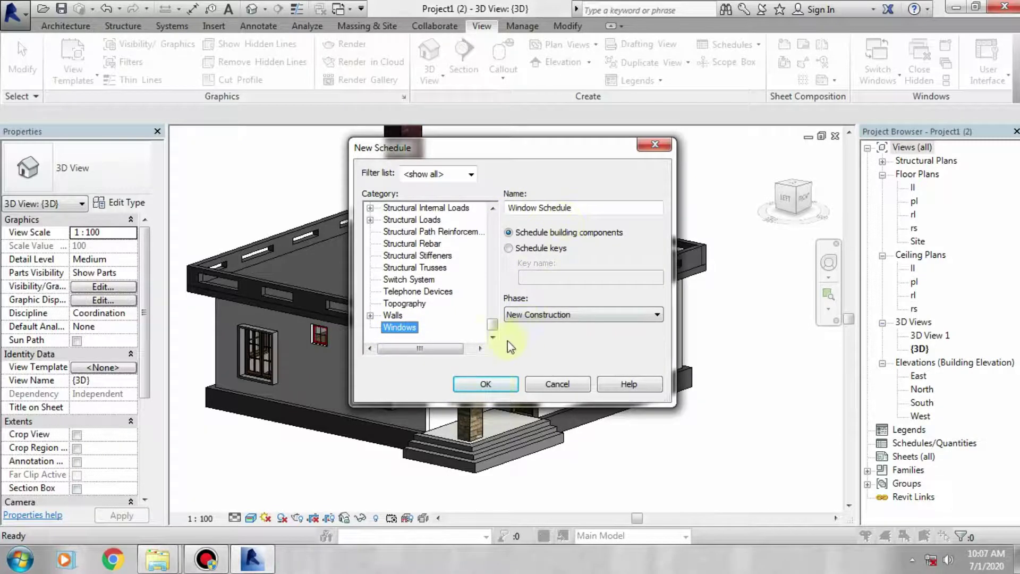
{"action": "left_click", "coordinate": [484, 384]}
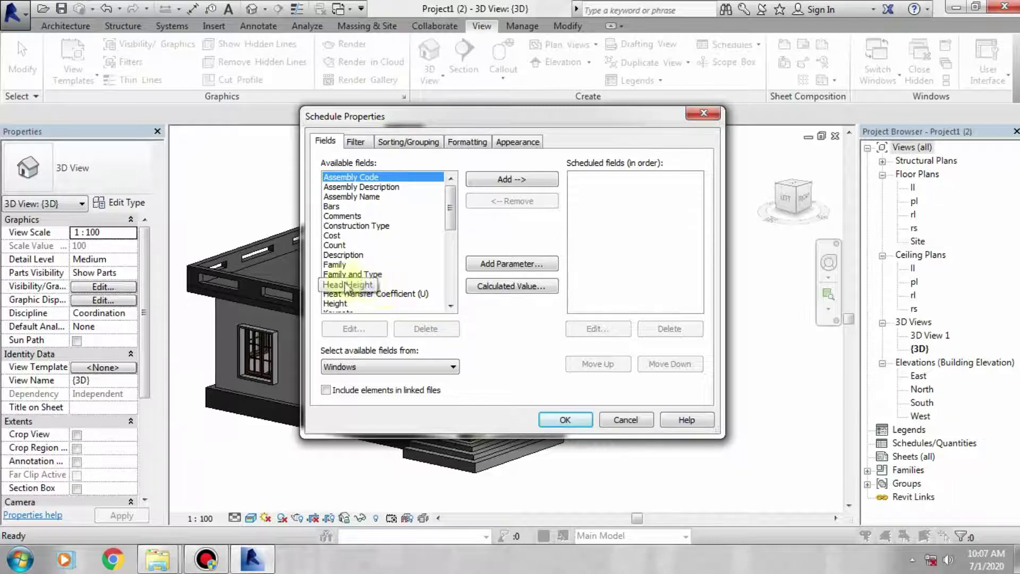
Step: Add Count, Family and Type, and Height to the window schedule's fields
{"action": "left_click", "coordinate": [339, 246]}
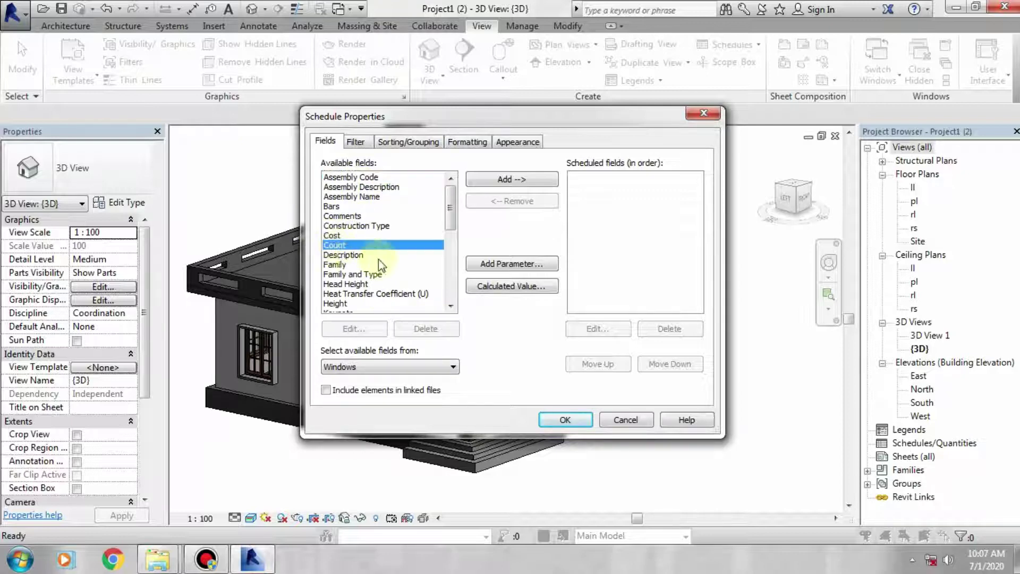
{"action": "left_click", "coordinate": [499, 180]}
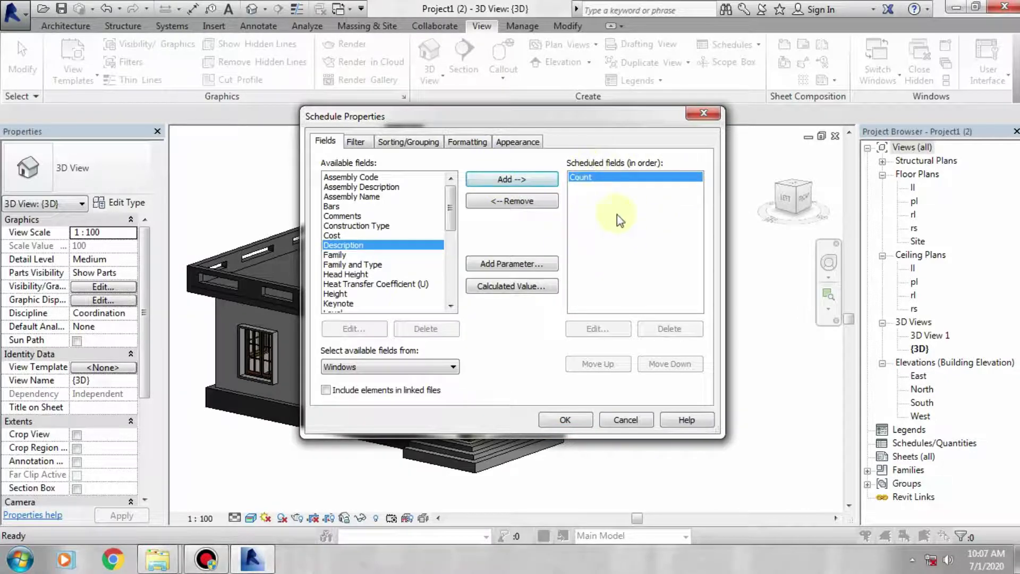
{"action": "left_click", "coordinate": [346, 265]}
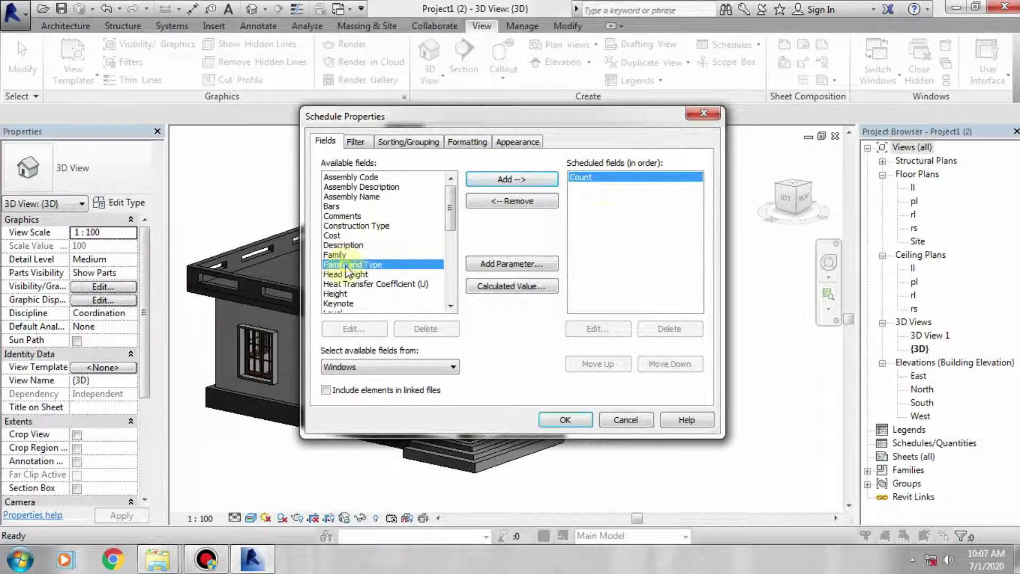
{"action": "left_click", "coordinate": [502, 181]}
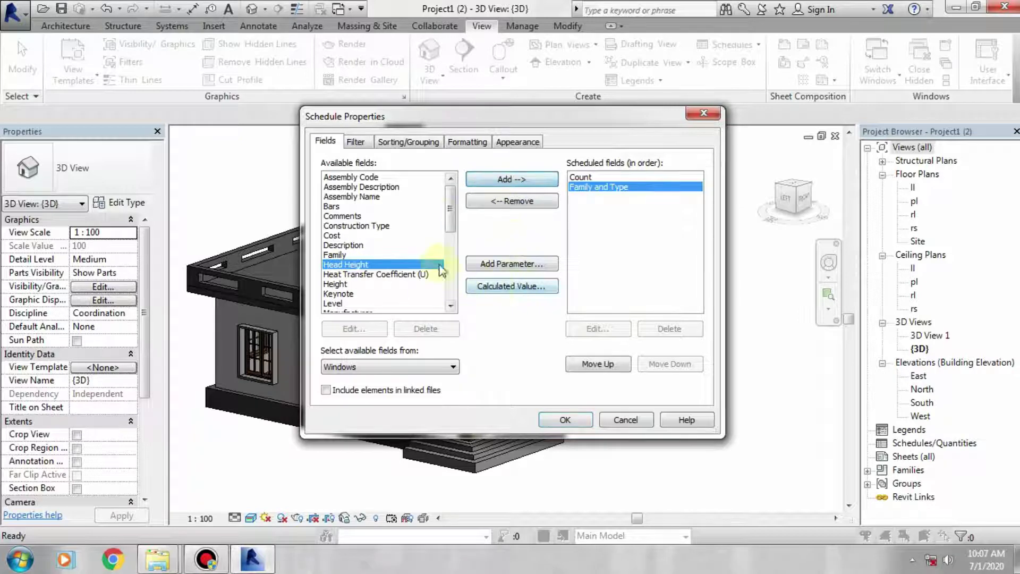
{"action": "left_click_drag", "start_coordinate": [449, 210], "coordinate": [448, 222]}
{"action": "left_click", "coordinate": [340, 245]}
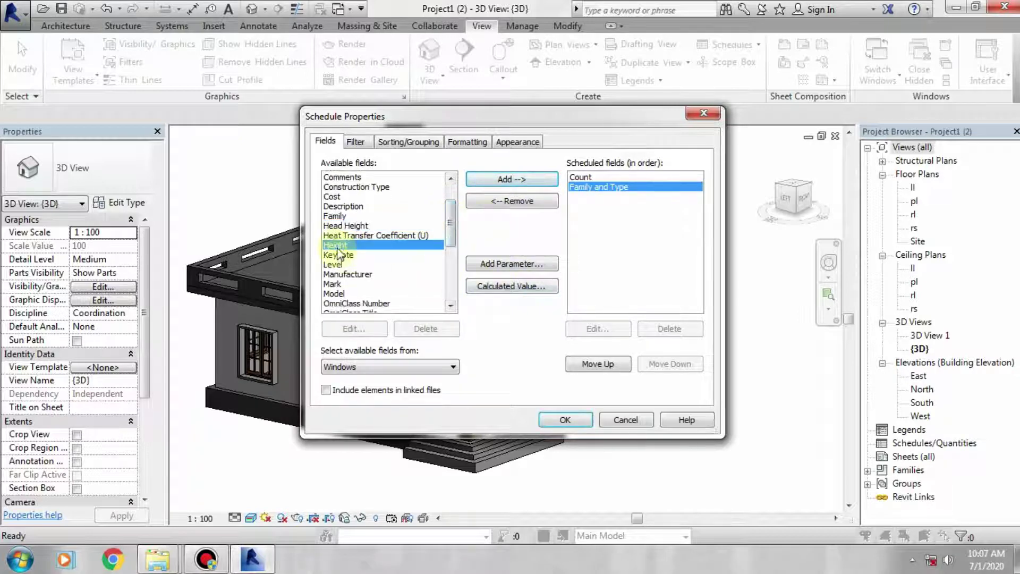
{"action": "left_click", "coordinate": [529, 182]}
Step: Add Width to the scheduled fields and generate the Window Schedule
{"action": "left_click_drag", "start_coordinate": [448, 230], "coordinate": [449, 311]}
{"action": "left_click", "coordinate": [334, 304]}
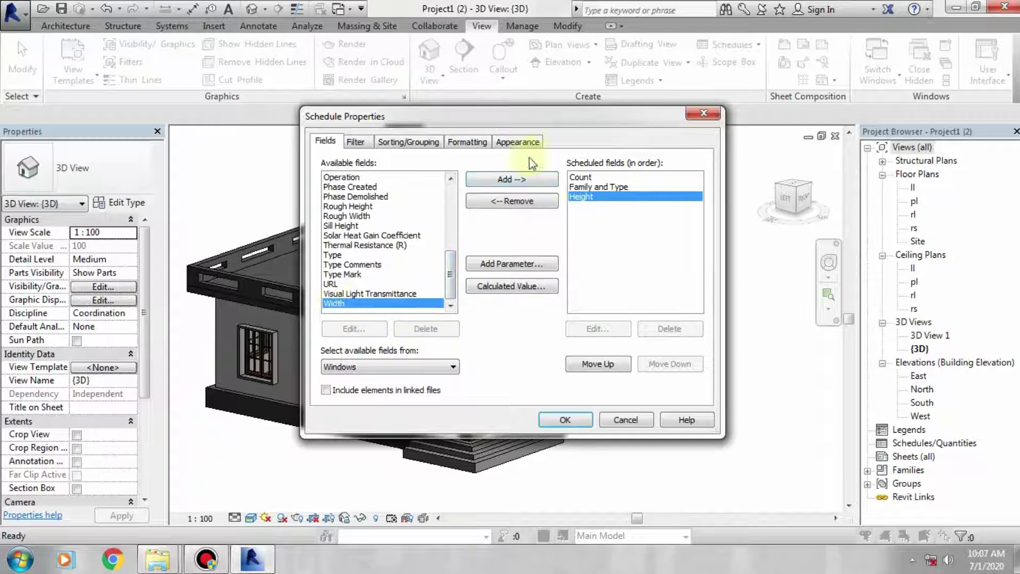
{"action": "left_click", "coordinate": [511, 181]}
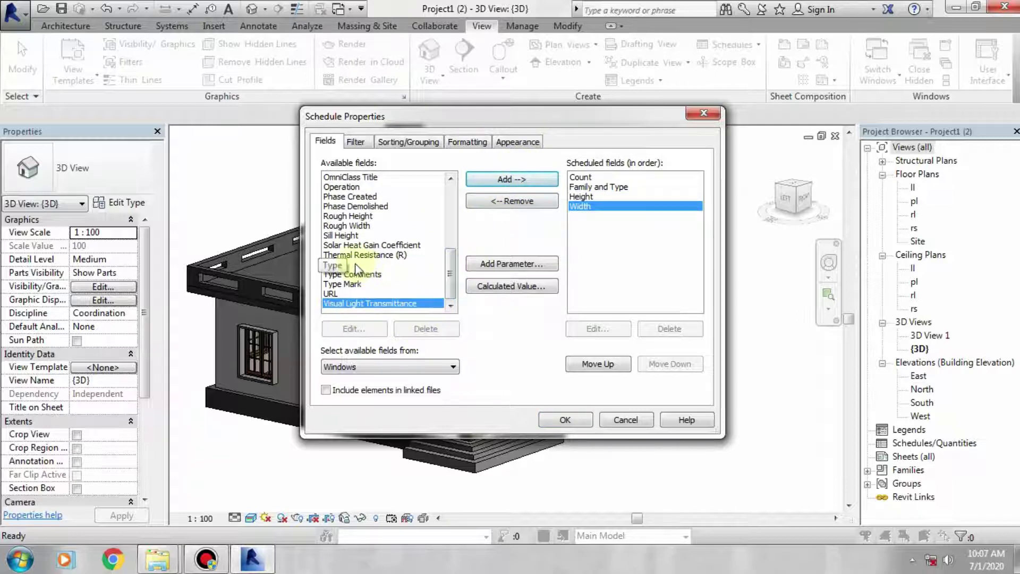
{"action": "scroll", "coordinate": [366, 245], "scroll_direction": "up", "scroll_amount": 5}
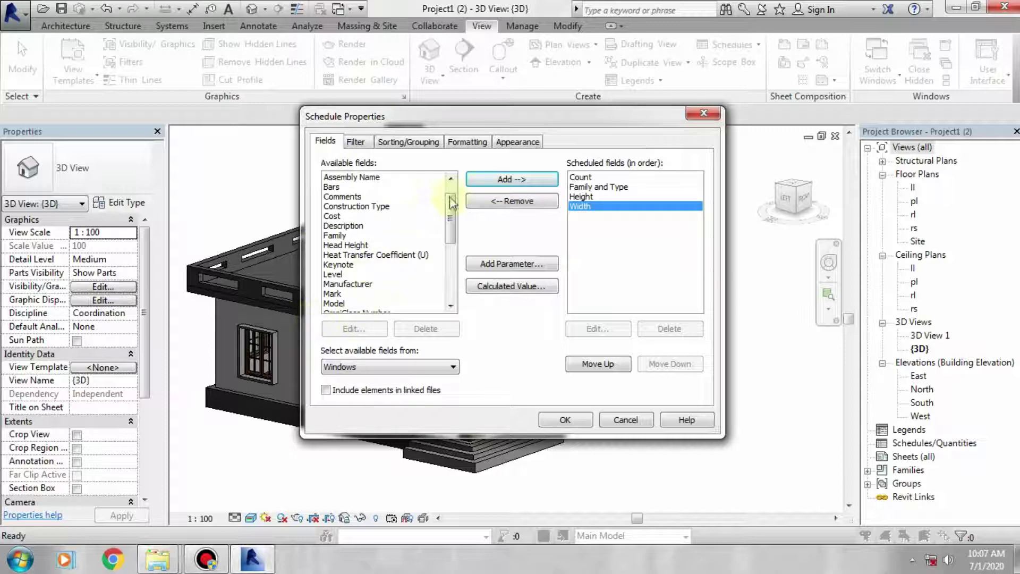
{"action": "mouse_move", "coordinate": [451, 207]}
{"action": "left_mouse_down"}
{"action": "mouse_move", "coordinate": [453, 292]}
{"action": "mouse_move", "coordinate": [451, 194]}
{"action": "left_mouse_up"}
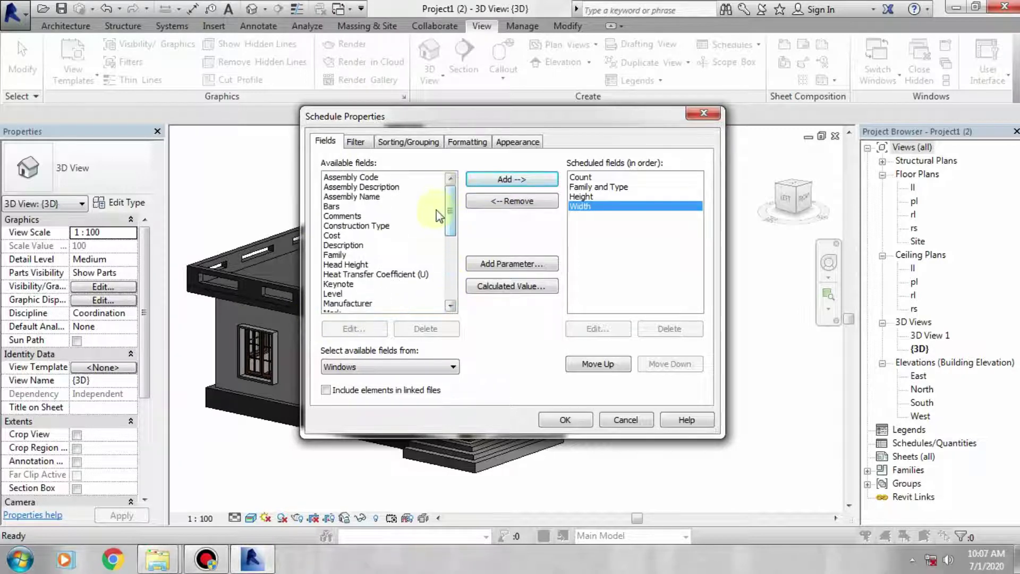
{"action": "left_click", "coordinate": [334, 235]}
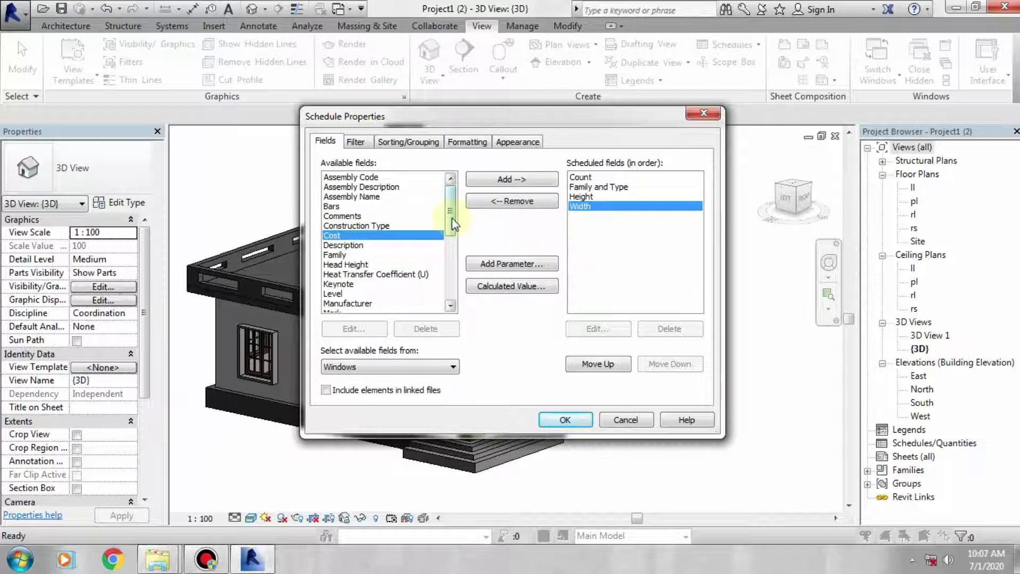
{"action": "left_click", "coordinate": [560, 420]}
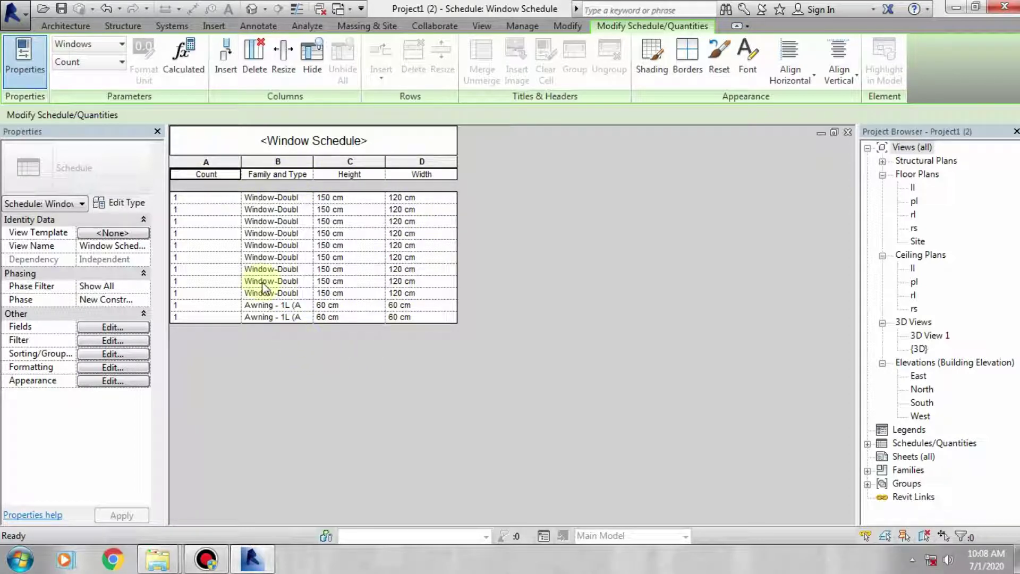
Step: Start another new schedule from the View tab's Schedule/Quantities option
{"action": "left_click", "coordinate": [481, 26]}
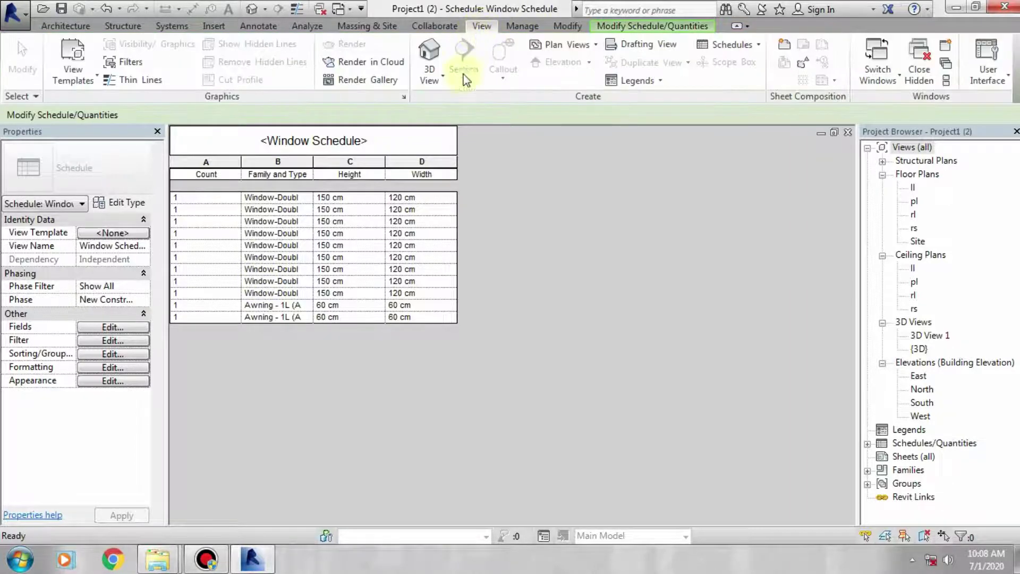
{"action": "left_click", "coordinate": [748, 44]}
{"action": "left_click", "coordinate": [756, 67]}
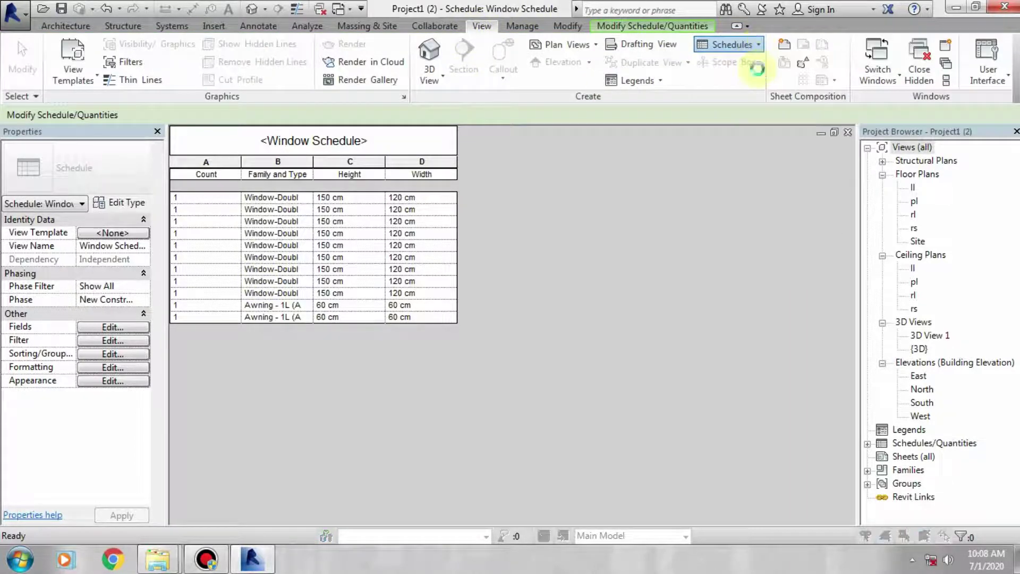
Step: Create a Doors category schedule, keeping the name Door Schedule
{"action": "left_click_drag", "start_coordinate": [493, 212], "coordinate": [467, 260]}
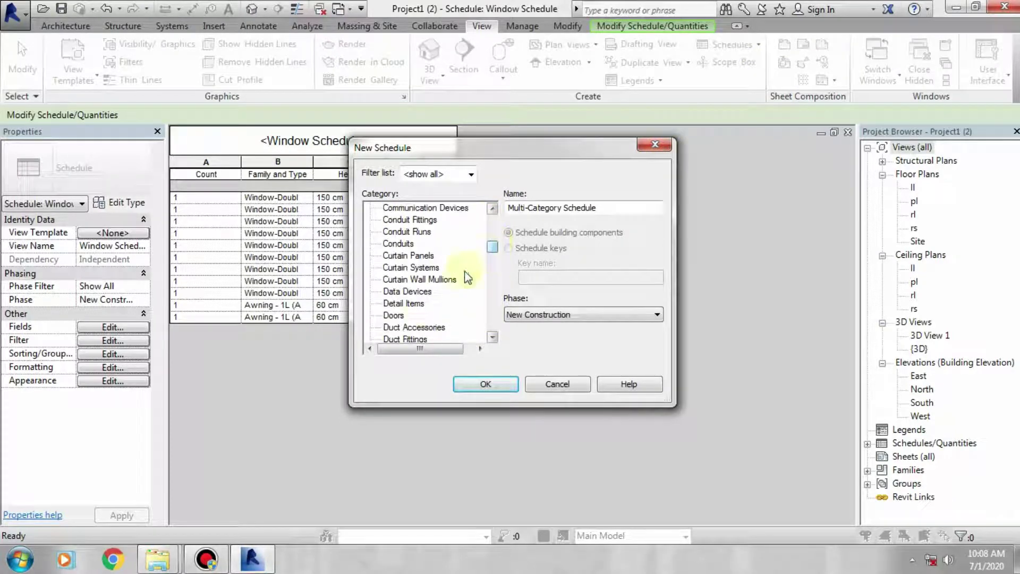
{"action": "left_click", "coordinate": [403, 318]}
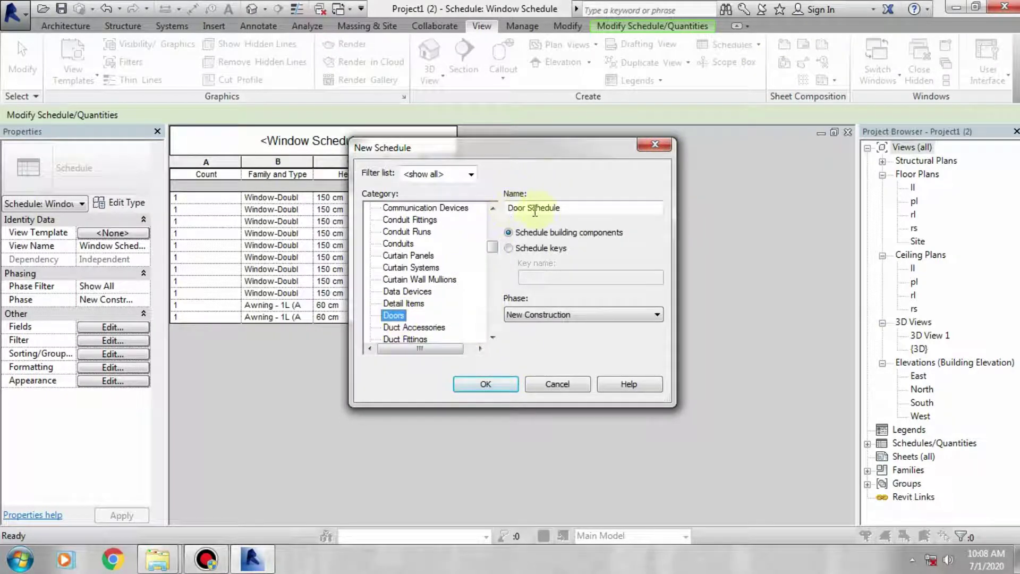
{"action": "left_click", "coordinate": [590, 212]}
{"action": "left_click", "coordinate": [587, 208]}
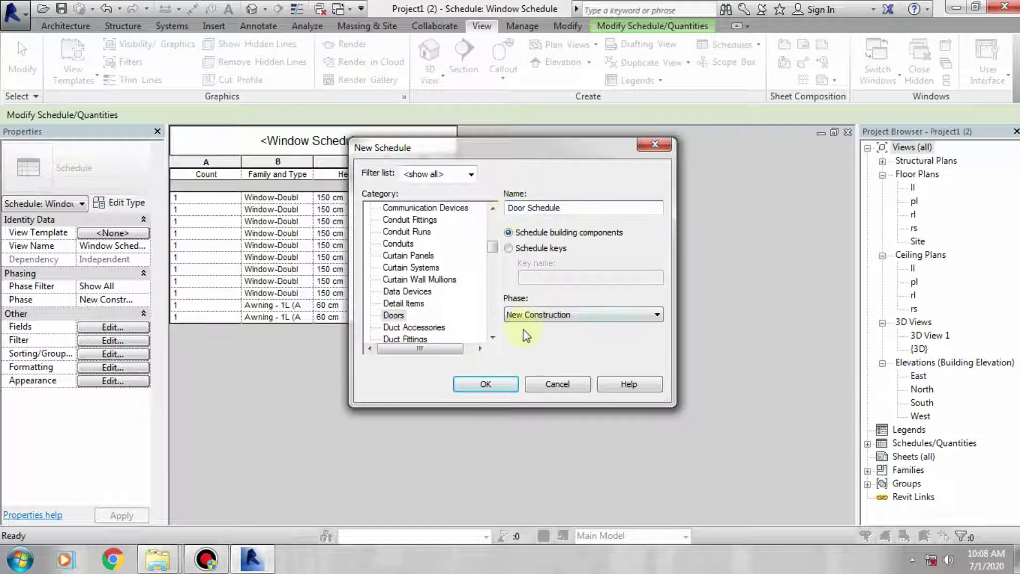
{"action": "left_click", "coordinate": [489, 385]}
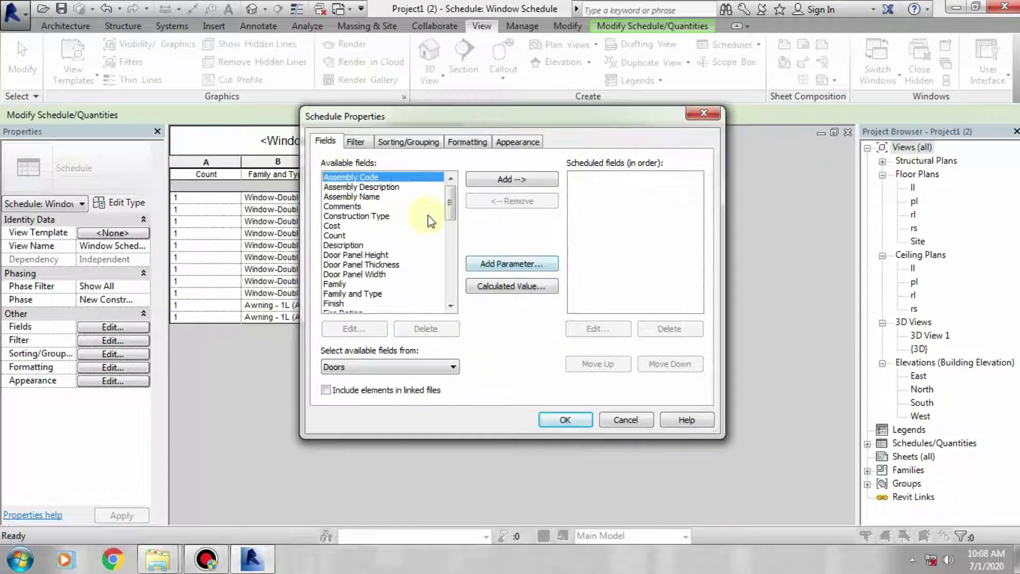
Step: Add Count, Family and Type, Level, Height and Width fields and generate the door schedule
{"action": "left_click", "coordinate": [340, 236]}
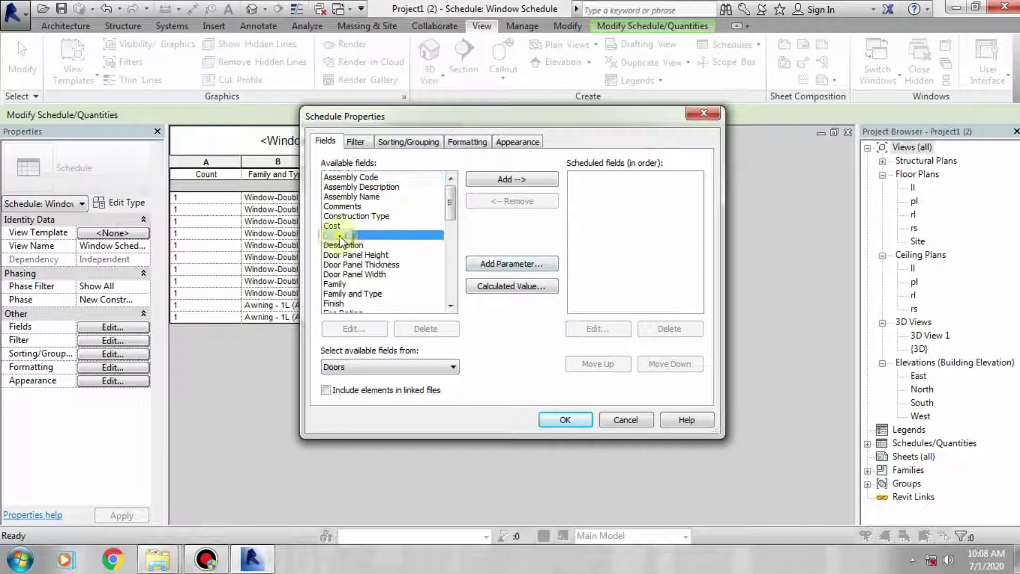
{"action": "left_click", "coordinate": [502, 179]}
{"action": "left_click", "coordinate": [366, 283]}
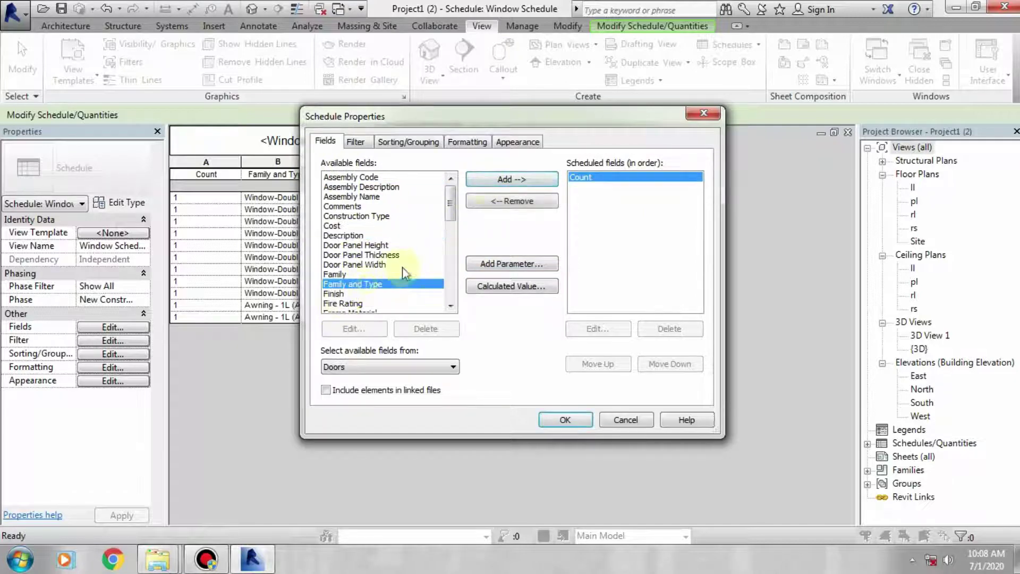
{"action": "left_click", "coordinate": [504, 183]}
{"action": "left_click_drag", "start_coordinate": [448, 200], "coordinate": [451, 302]}
{"action": "left_click", "coordinate": [335, 246]}
{"action": "left_click", "coordinate": [507, 180]}
{"action": "left_click", "coordinate": [340, 235]}
{"action": "left_click", "coordinate": [505, 179]}
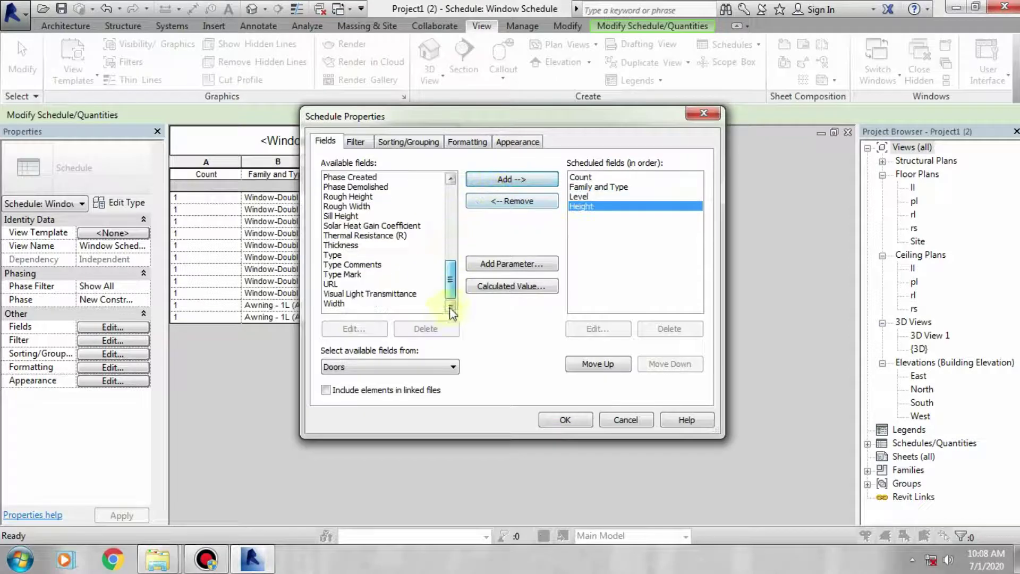
{"action": "left_click", "coordinate": [334, 303]}
{"action": "left_click", "coordinate": [518, 180]}
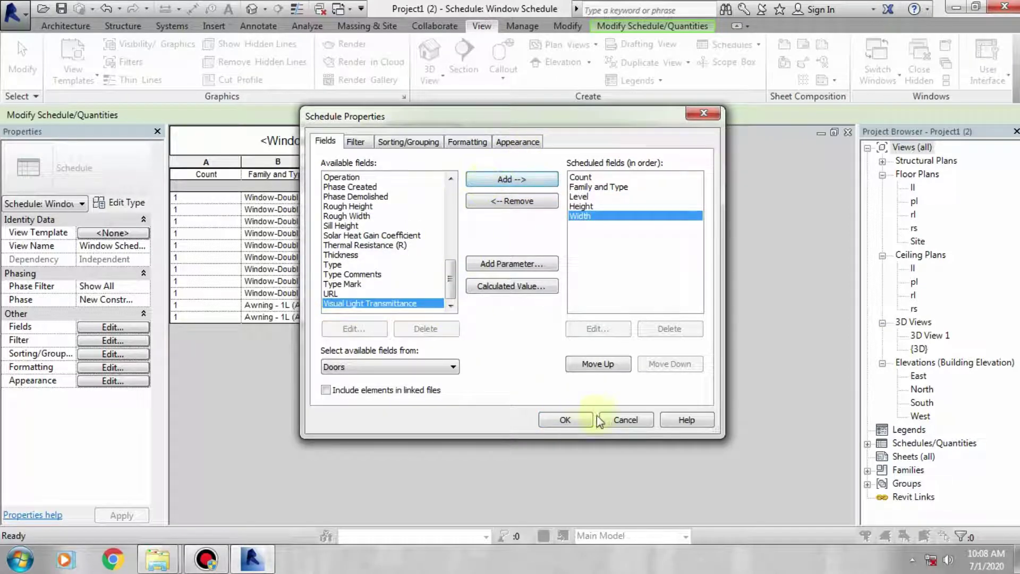
{"action": "left_click", "coordinate": [565, 419]}
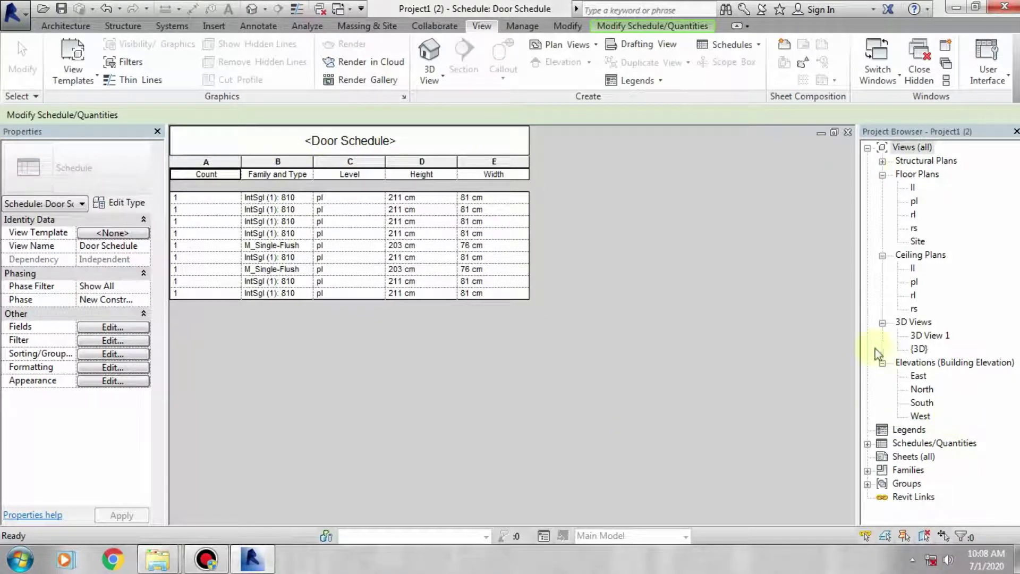
Step: Switch from the Door Schedule back to the Window Schedule using the Project Browser's Schedules/Quantities list
{"action": "left_click", "coordinate": [868, 445]}
{"action": "scroll", "coordinate": [871, 457], "scroll_direction": "down", "scroll_amount": 1}
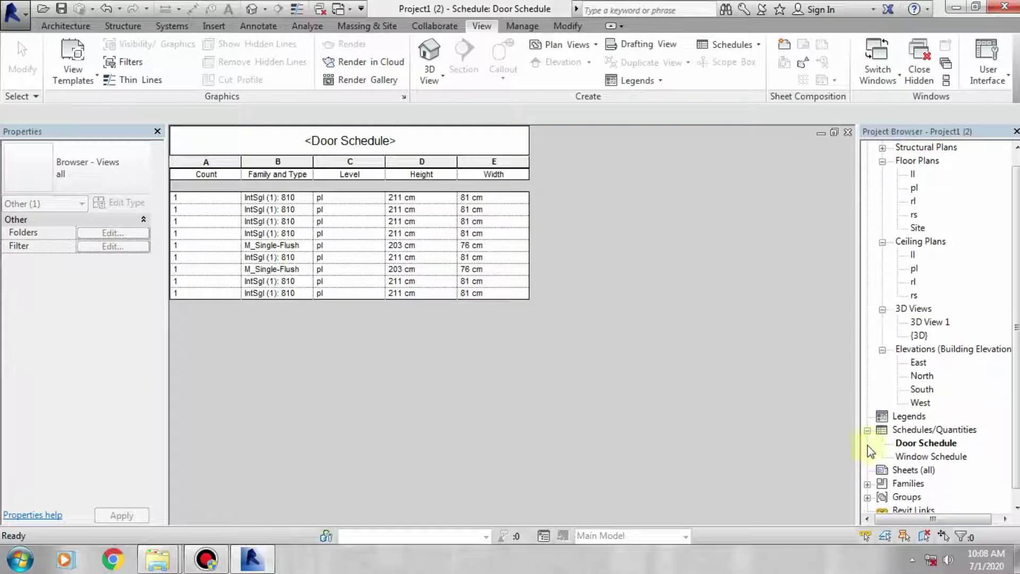
{"action": "double_click", "coordinate": [932, 456]}
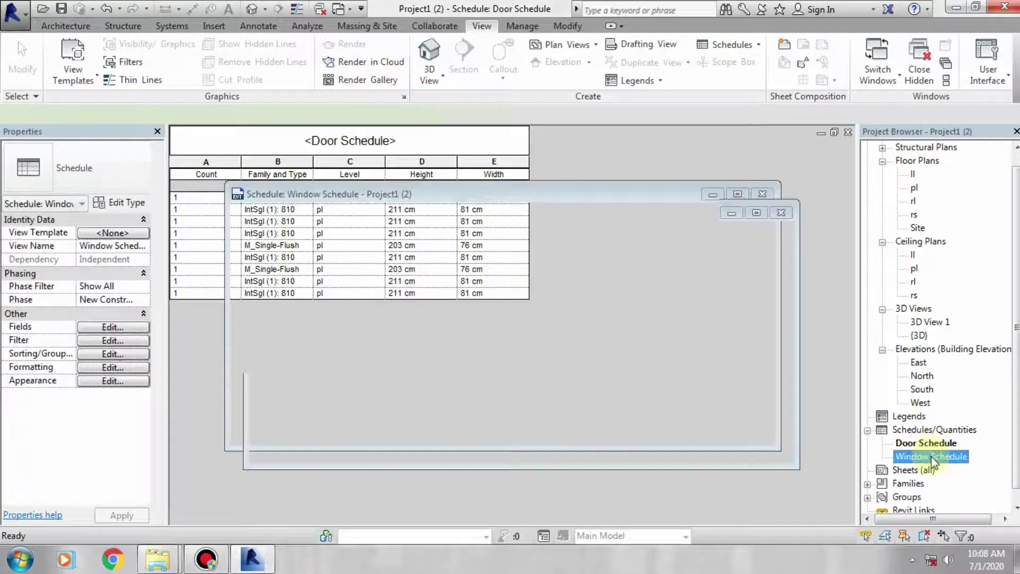
{"action": "double_click", "coordinate": [927, 443]}
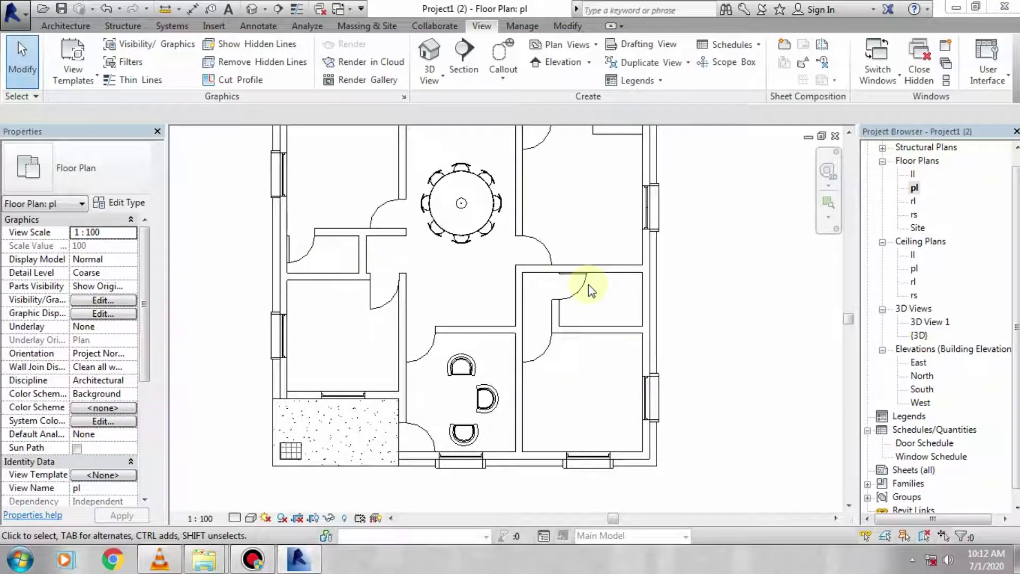
{"action": "double_click", "coordinate": [930, 457]}
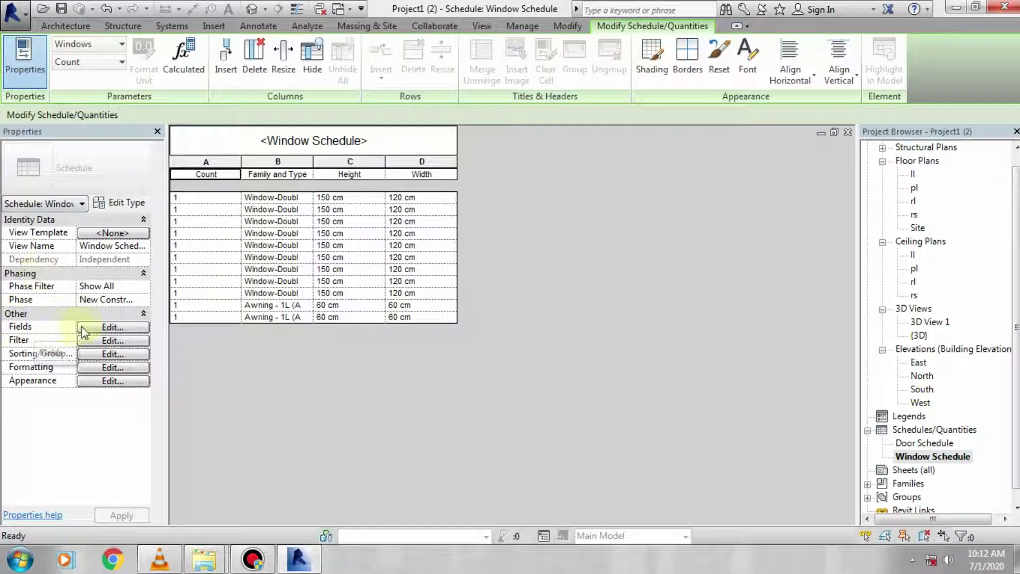
Step: Re-add Width after Height and add the Mark field to the Window Schedule
{"action": "left_click", "coordinate": [125, 330]}
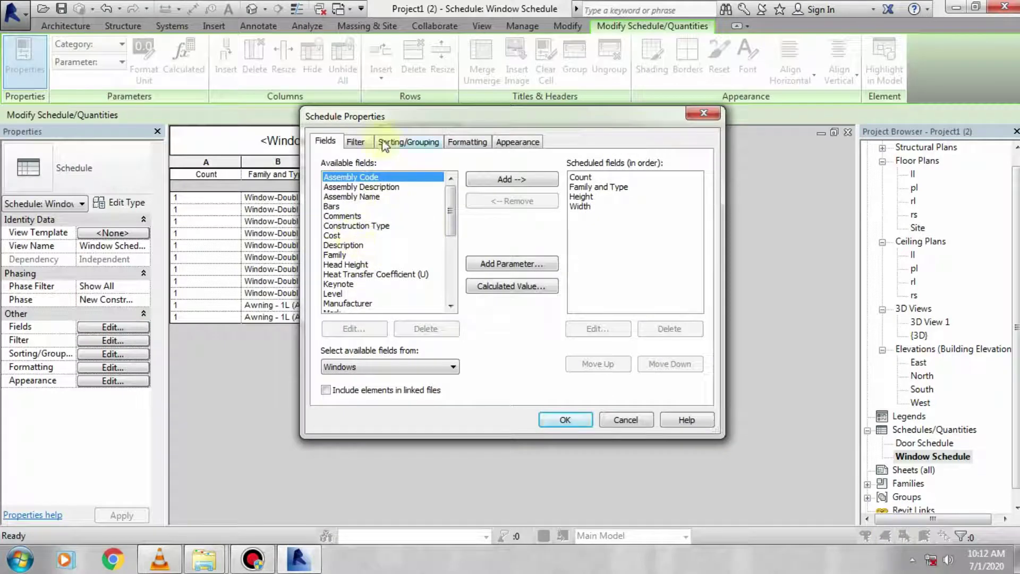
{"action": "left_click", "coordinate": [611, 206]}
{"action": "left_click", "coordinate": [514, 202]}
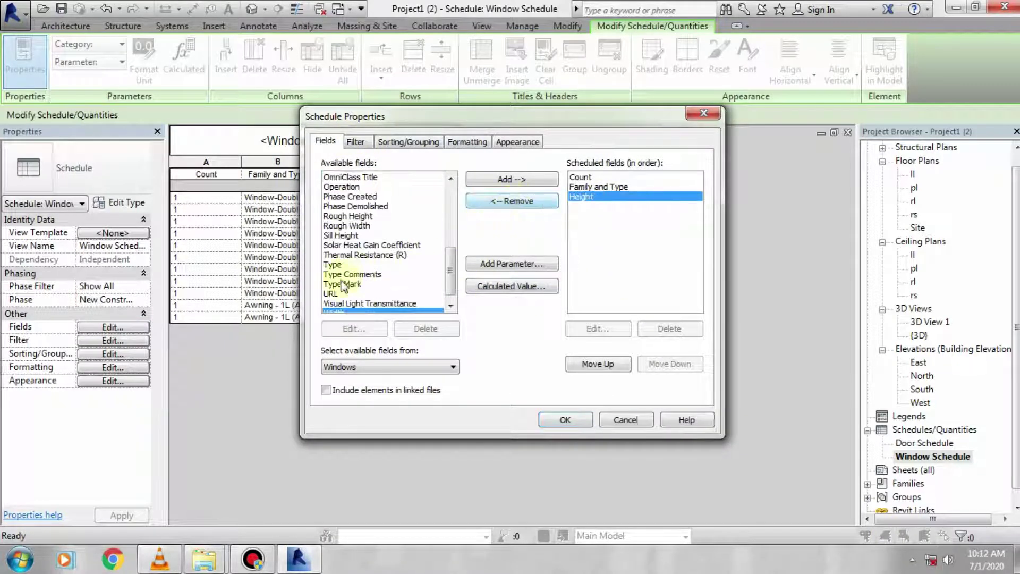
{"action": "left_click", "coordinate": [523, 180]}
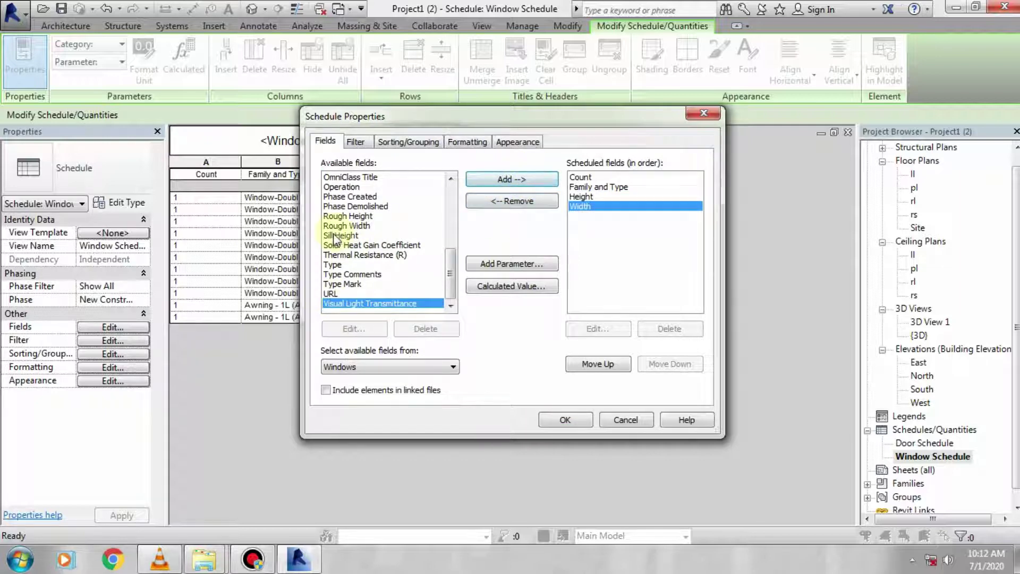
{"action": "scroll", "coordinate": [337, 250], "scroll_direction": "up", "scroll_amount": 6}
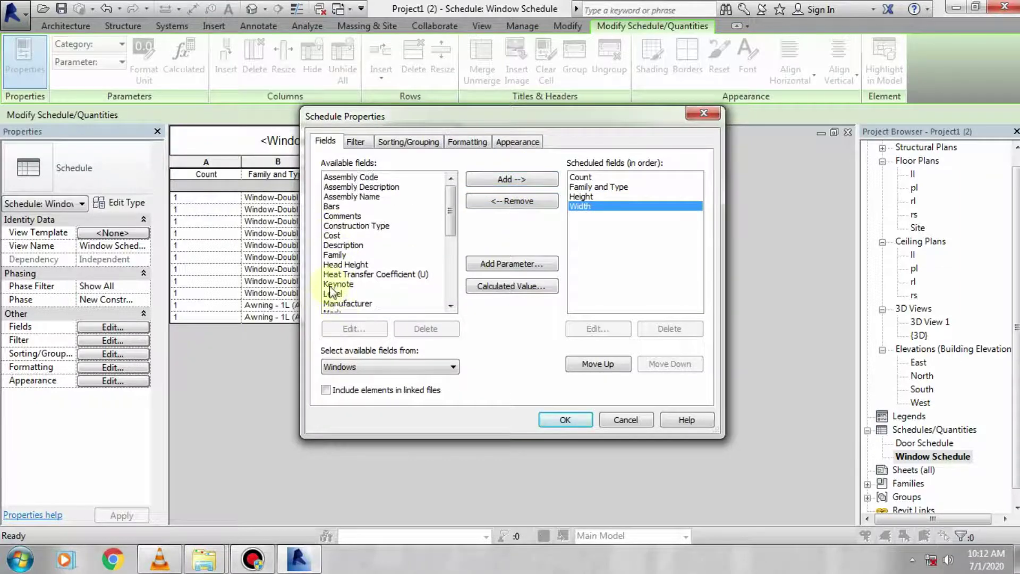
{"action": "left_click", "coordinate": [333, 312]}
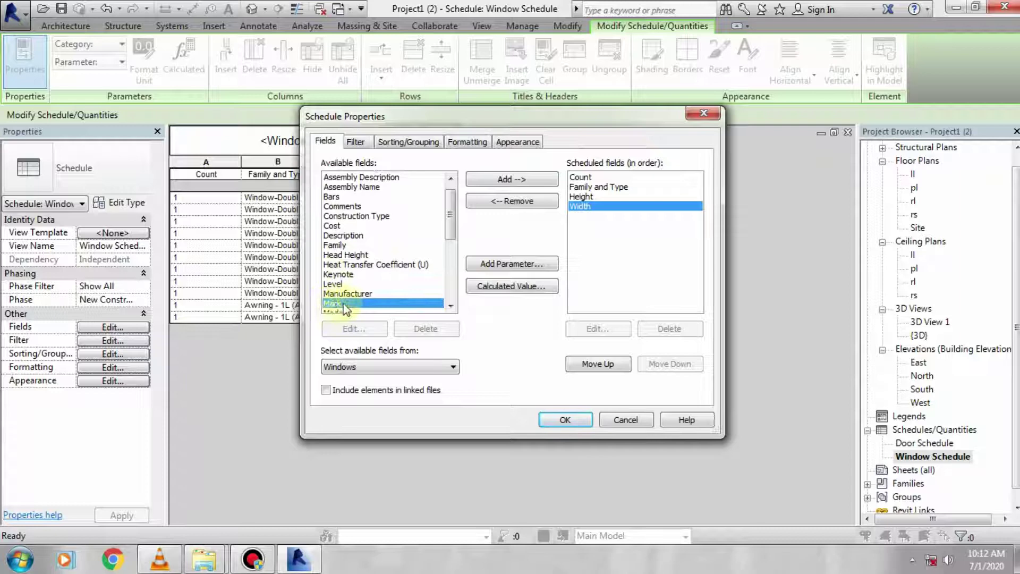
{"action": "left_click", "coordinate": [503, 181]}
{"action": "left_click", "coordinate": [563, 419]}
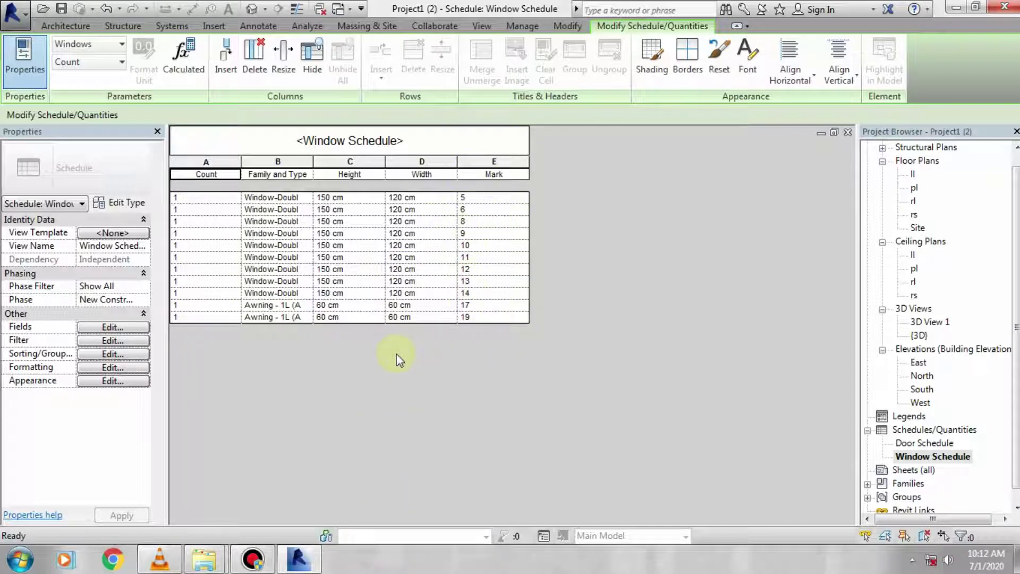
{"action": "left_click", "coordinate": [275, 371]}
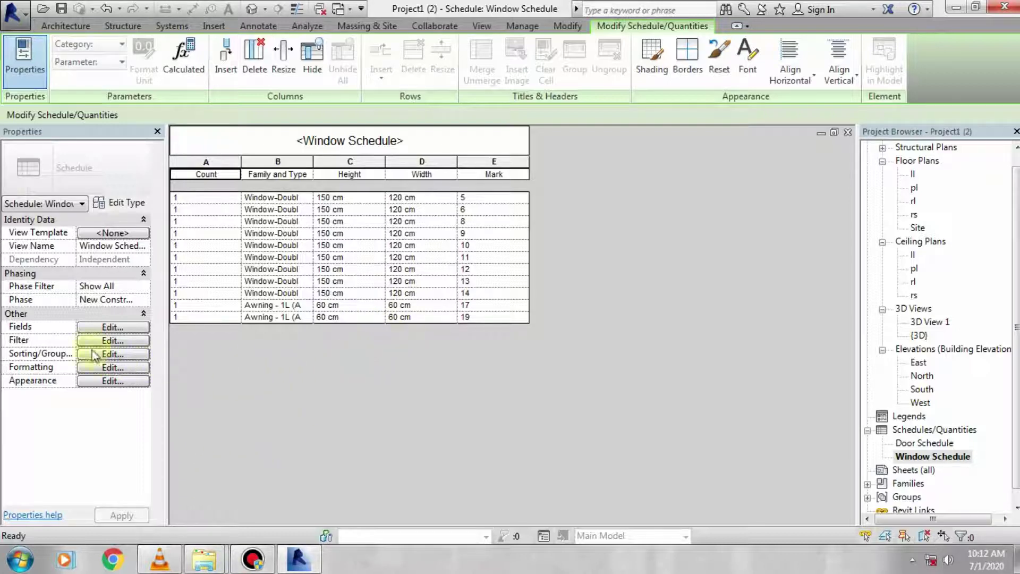
{"action": "left_click", "coordinate": [123, 340]}
{"action": "left_click", "coordinate": [325, 141]}
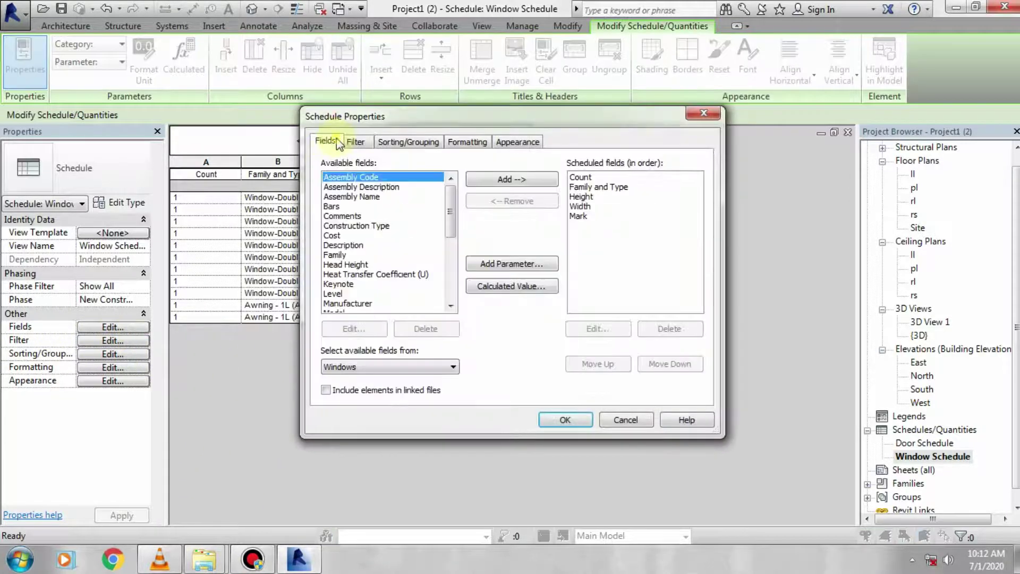
{"action": "left_click", "coordinate": [357, 141]}
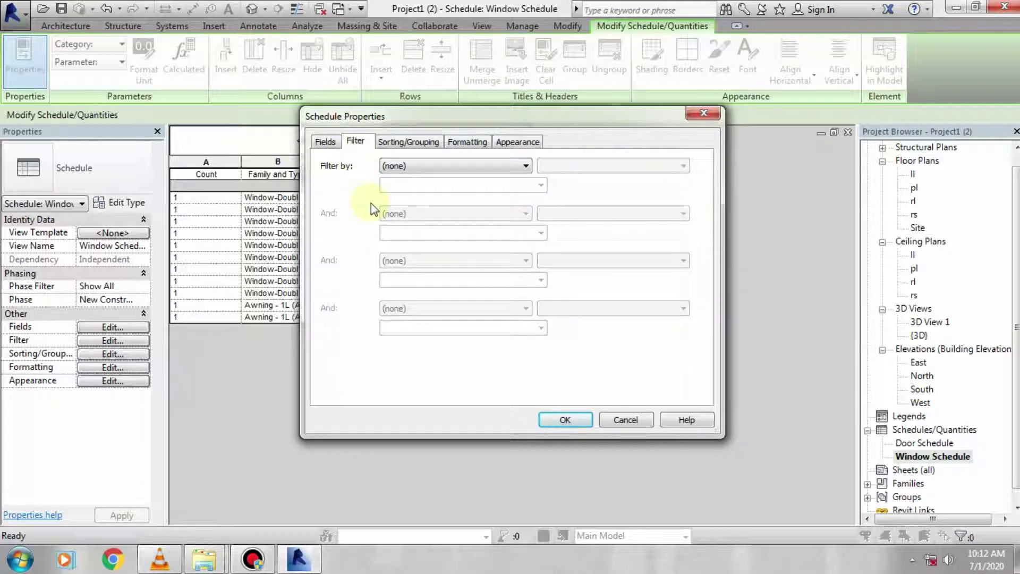
{"action": "left_click", "coordinate": [431, 166]}
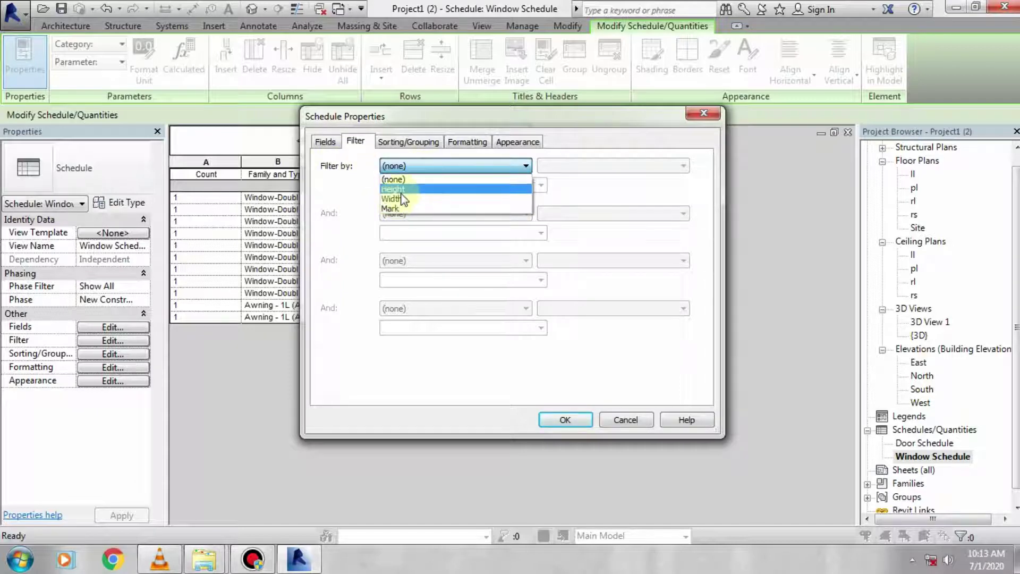
{"action": "left_click", "coordinate": [433, 131]}
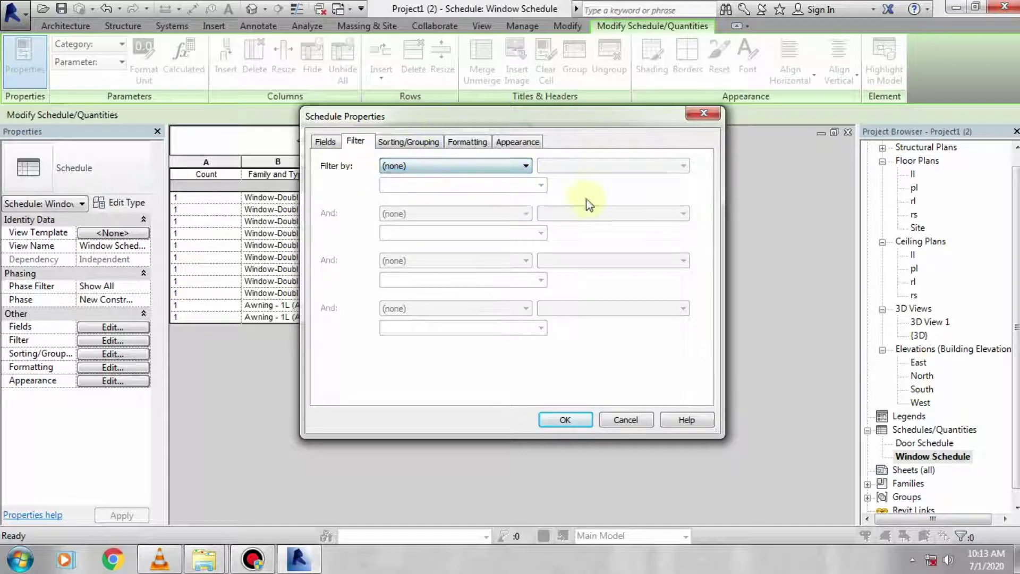
{"action": "left_click", "coordinate": [623, 418]}
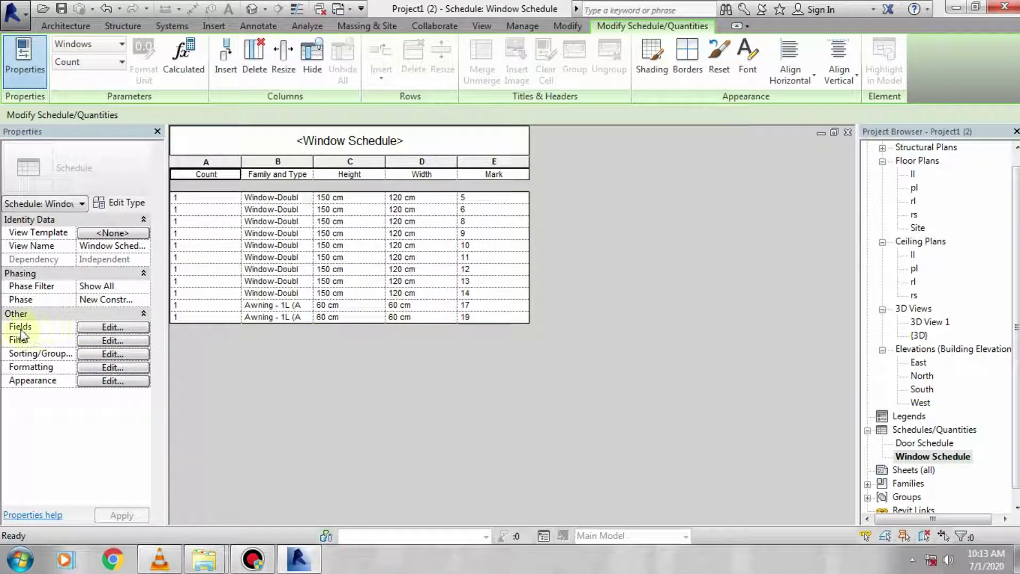
Step: Filter the Window Schedule to Height is less than 150 cm
{"action": "left_click", "coordinate": [110, 340]}
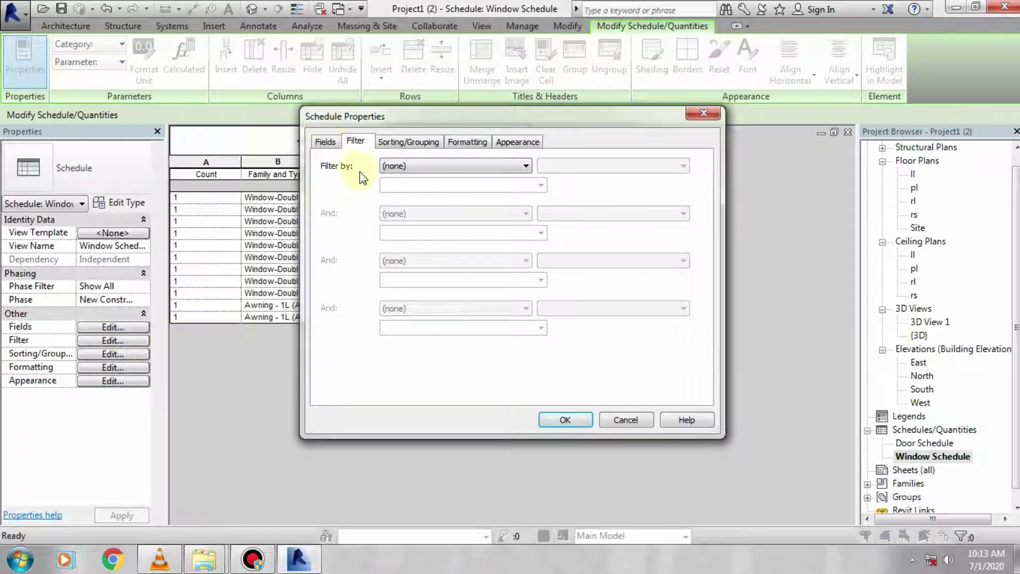
{"action": "left_click", "coordinate": [455, 166]}
{"action": "left_click", "coordinate": [412, 189]}
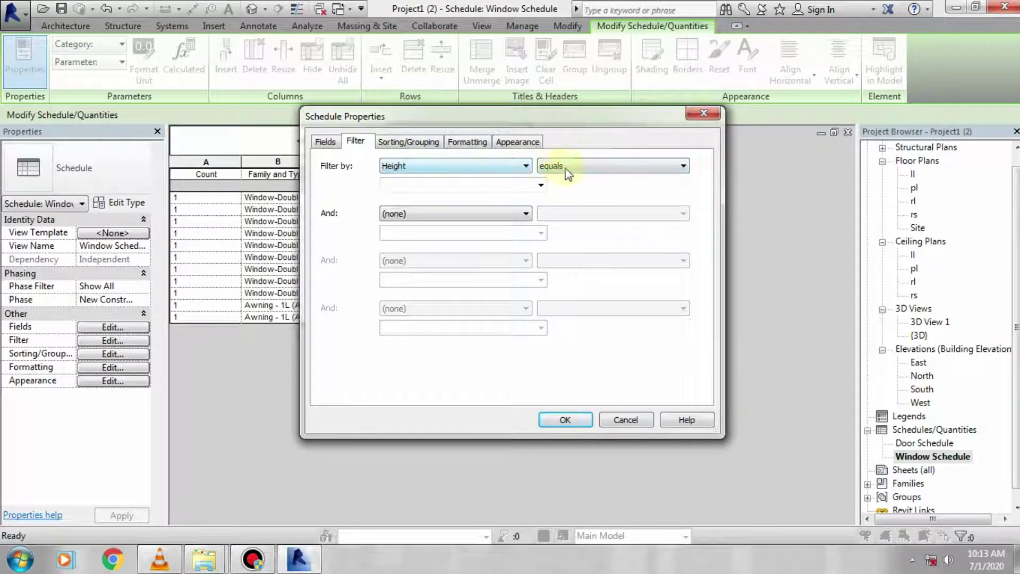
{"action": "left_click", "coordinate": [576, 169]}
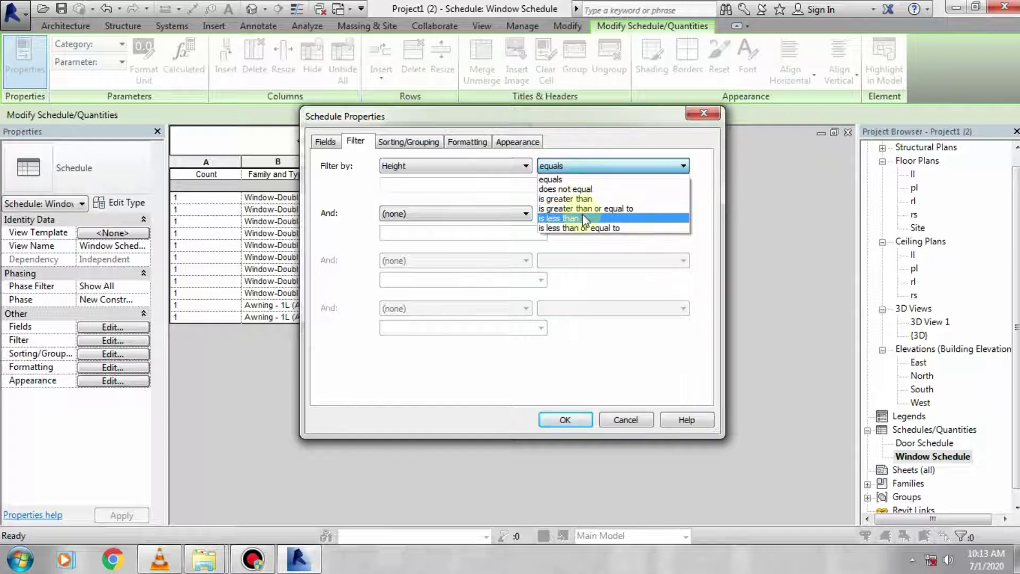
{"action": "left_click", "coordinate": [584, 218]}
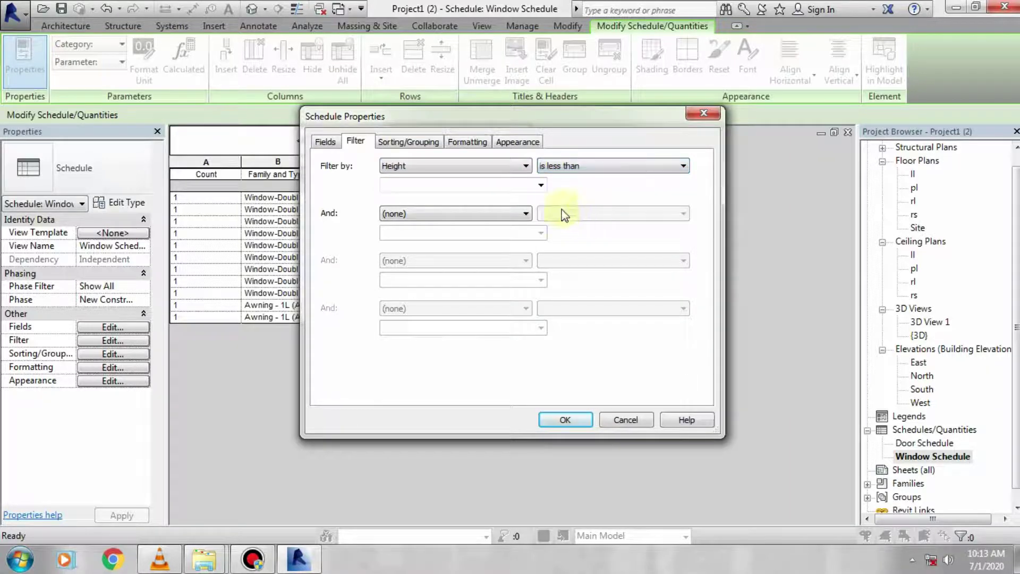
{"action": "left_click", "coordinate": [540, 184]}
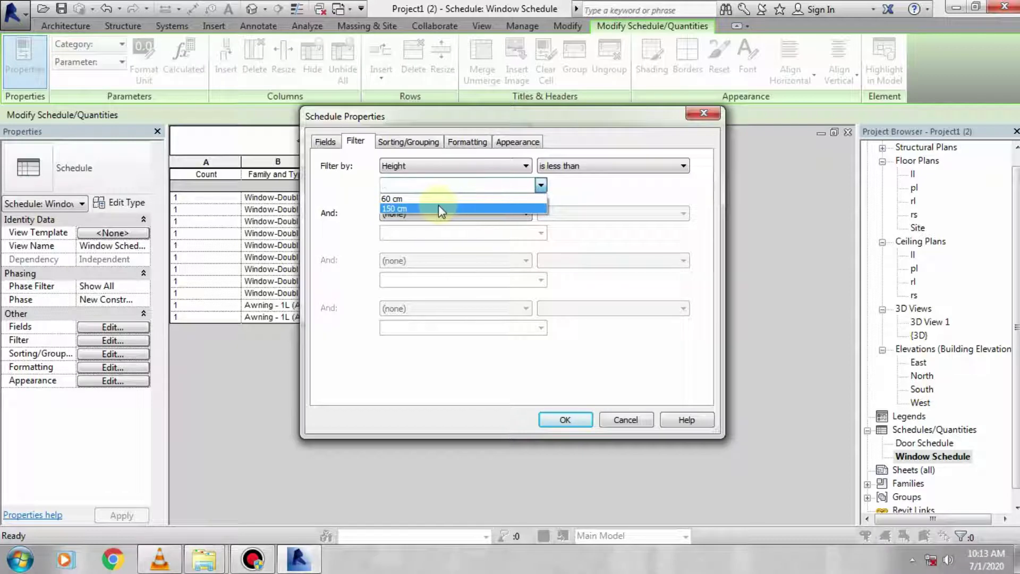
{"action": "left_click", "coordinate": [406, 211]}
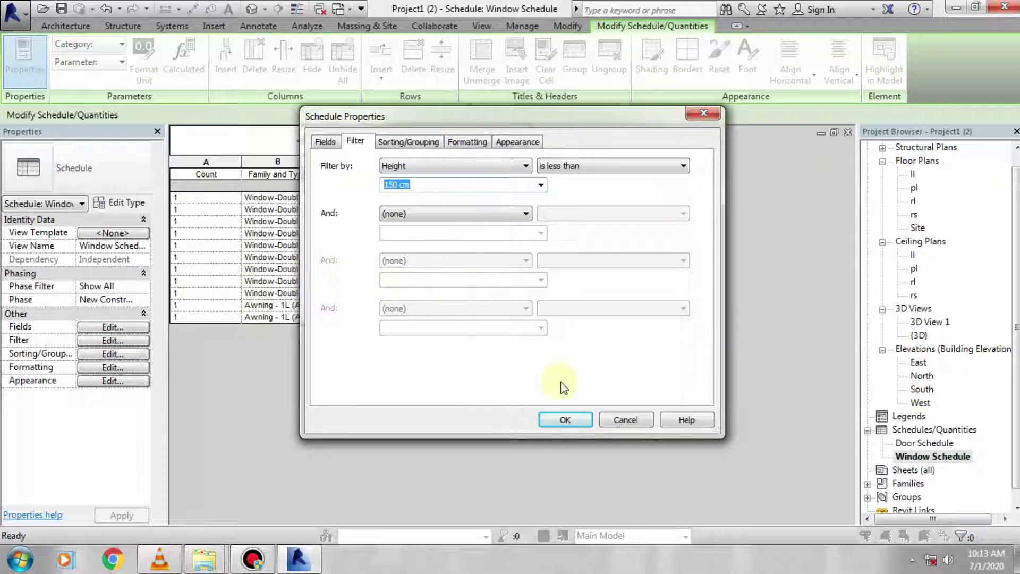
{"action": "left_click", "coordinate": [563, 419]}
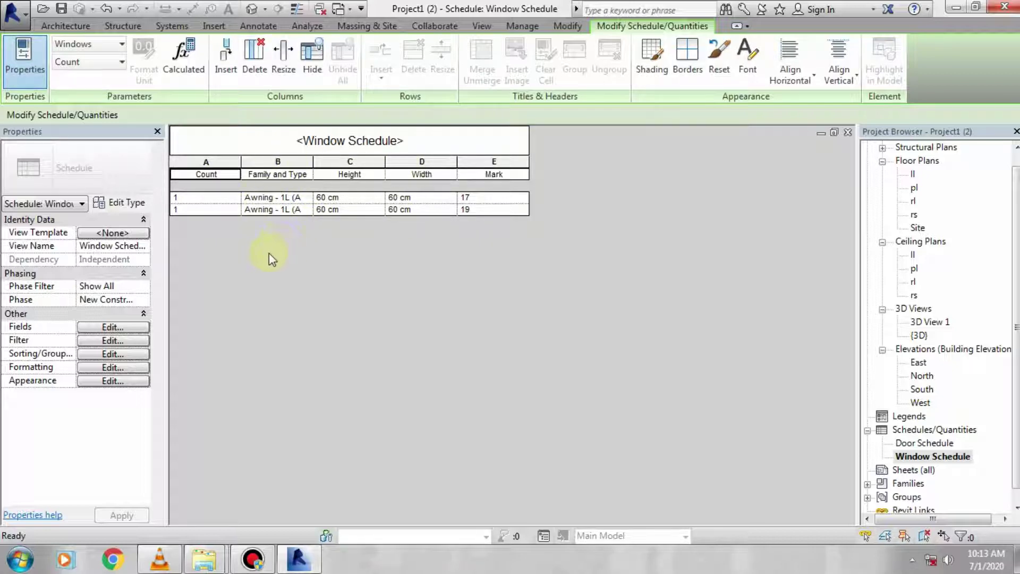
Step: Change the schedule filter to Mark begins with 'w'
{"action": "left_click", "coordinate": [132, 340]}
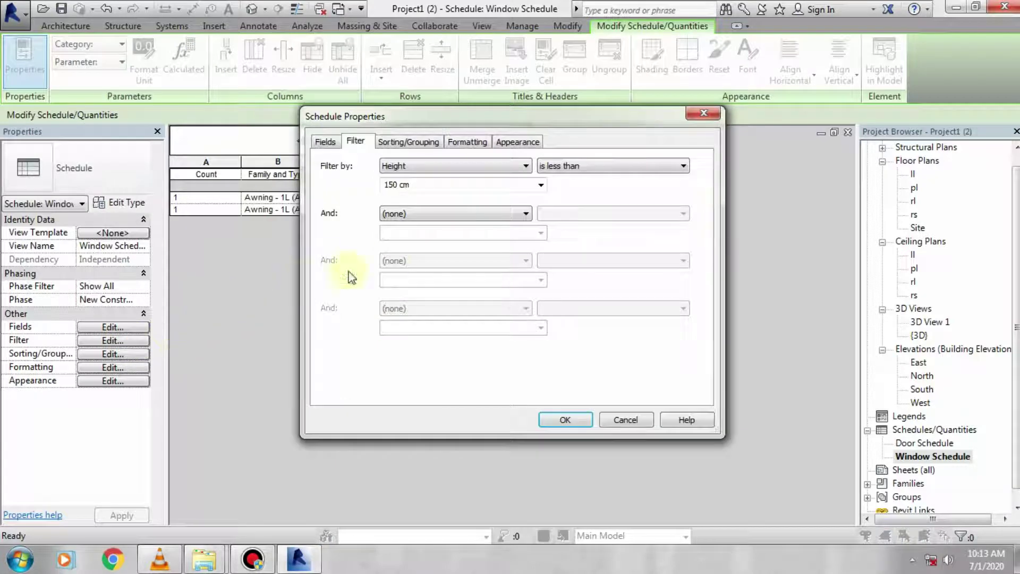
{"action": "left_click", "coordinate": [448, 167]}
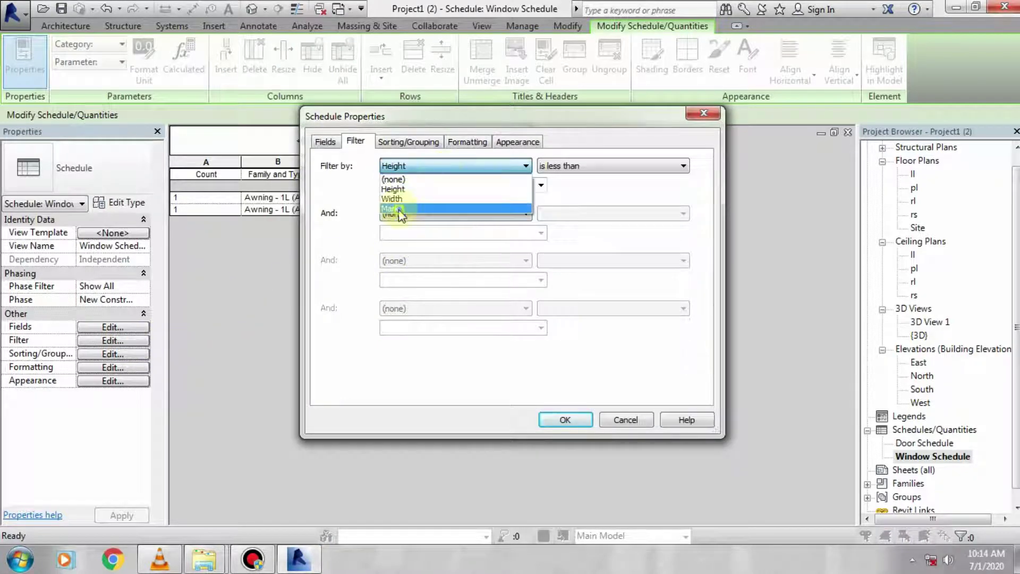
{"action": "left_click", "coordinate": [403, 209]}
{"action": "left_click", "coordinate": [587, 166]}
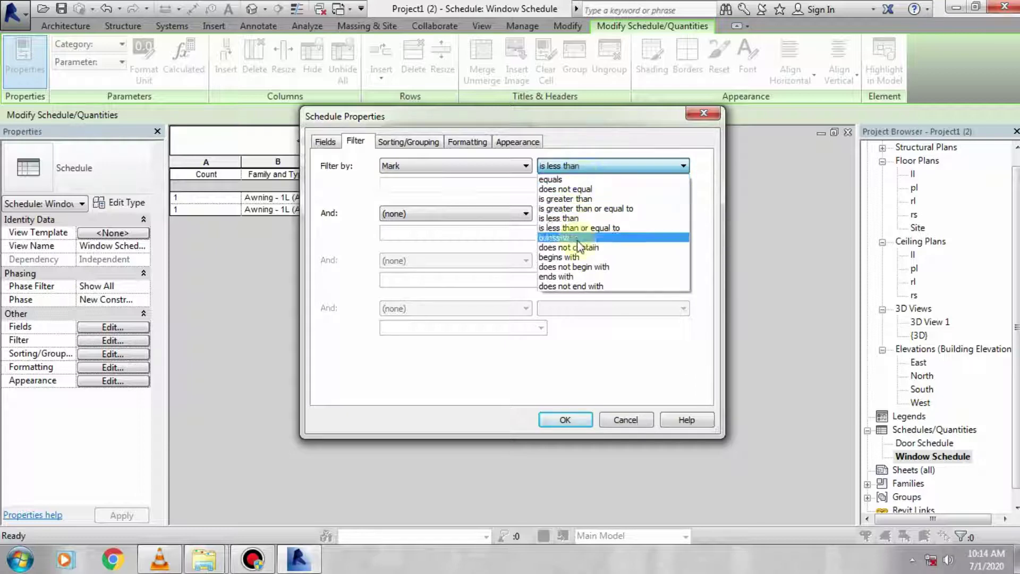
{"action": "left_click", "coordinate": [559, 259]}
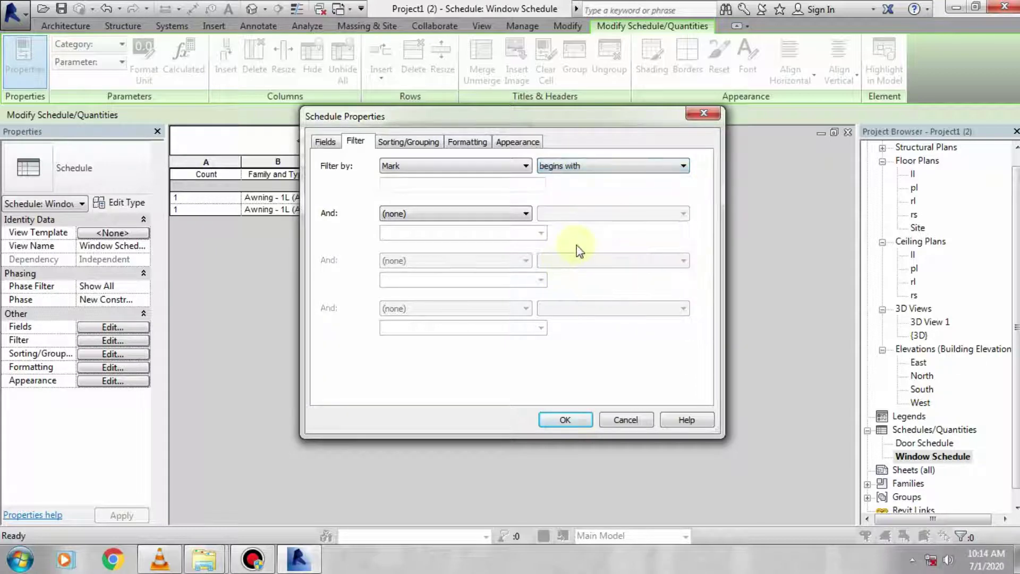
{"action": "left_click", "coordinate": [446, 184]}
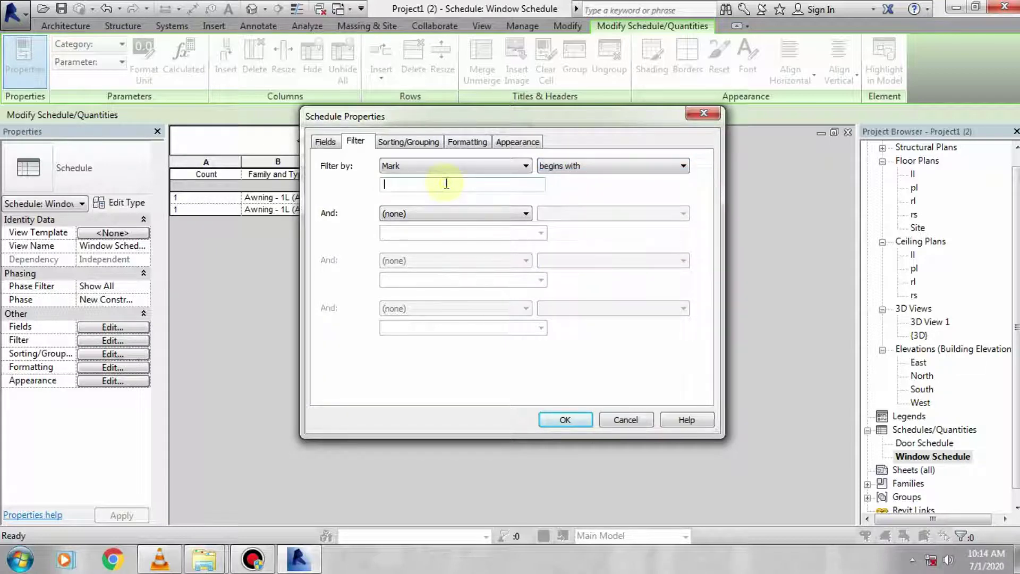
{"action": "type", "text": "w"}
{"action": "left_click", "coordinate": [565, 419]}
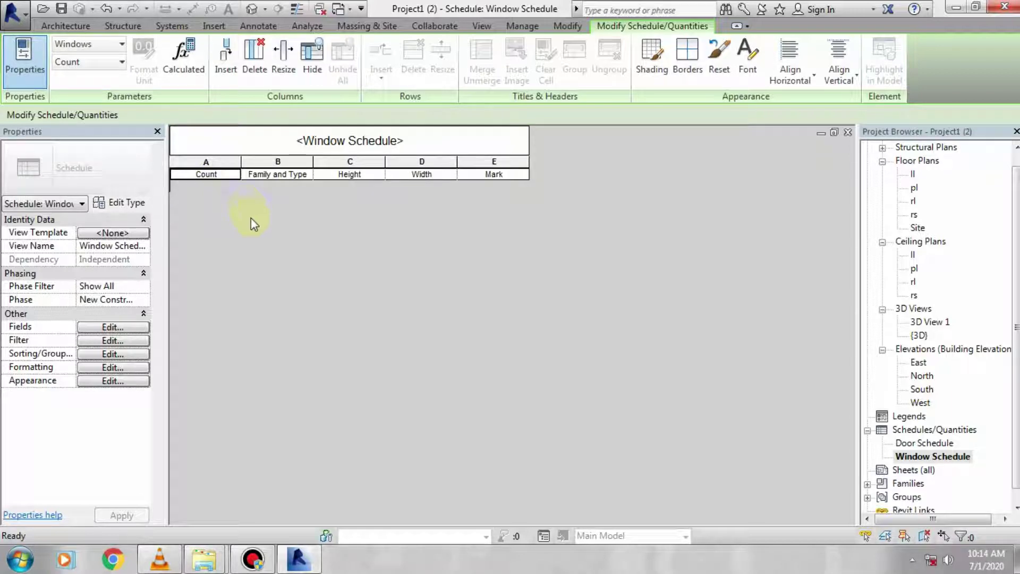
Step: On floor plan pl, set the left-wall window's Mark to w, dismissing the duplicate-mark warning
{"action": "double_click", "coordinate": [913, 189]}
{"action": "left_click", "coordinate": [281, 345]}
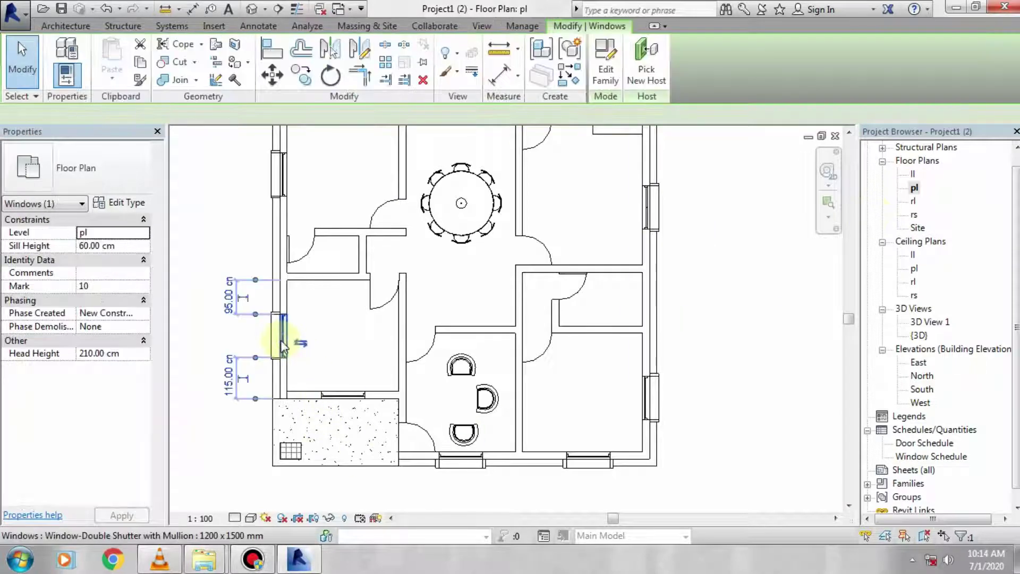
{"action": "scroll", "coordinate": [276, 348], "scroll_direction": "up", "scroll_amount": 4}
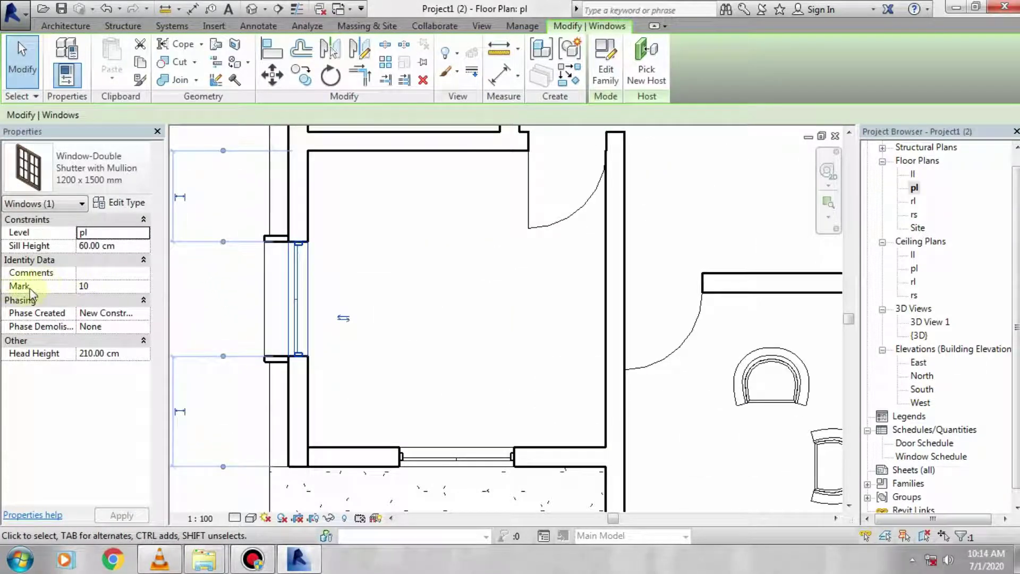
{"action": "left_click", "coordinate": [101, 287]}
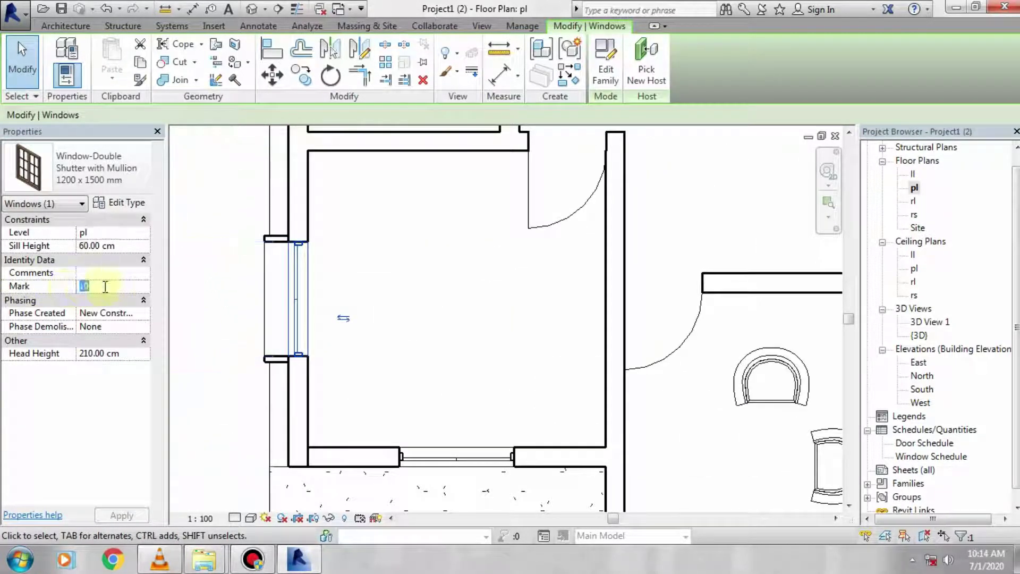
{"action": "type", "text": "9"}
{"action": "left_click", "coordinate": [422, 457]}
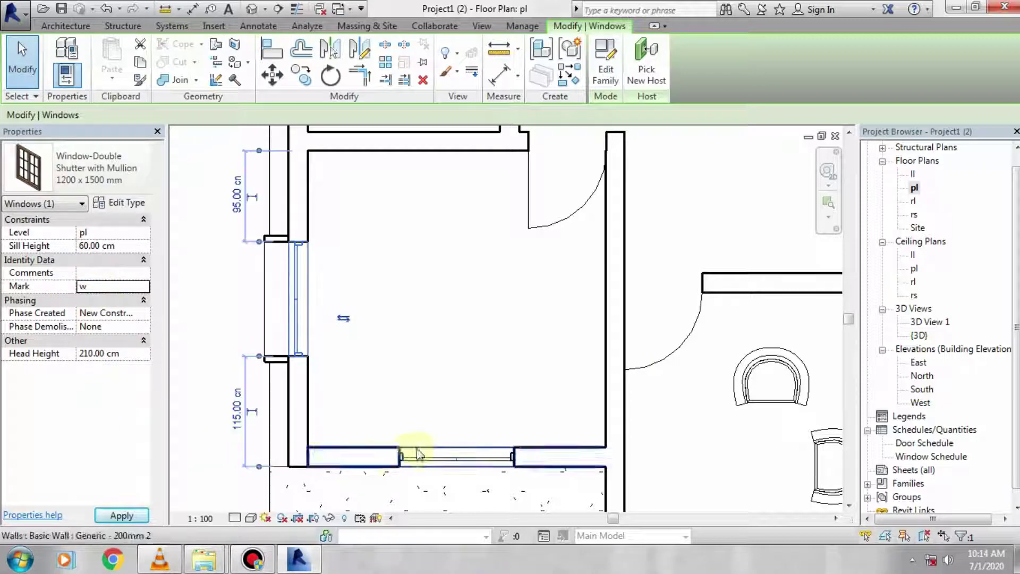
{"action": "left_click", "coordinate": [101, 286]}
{"action": "type", "text": "w"}
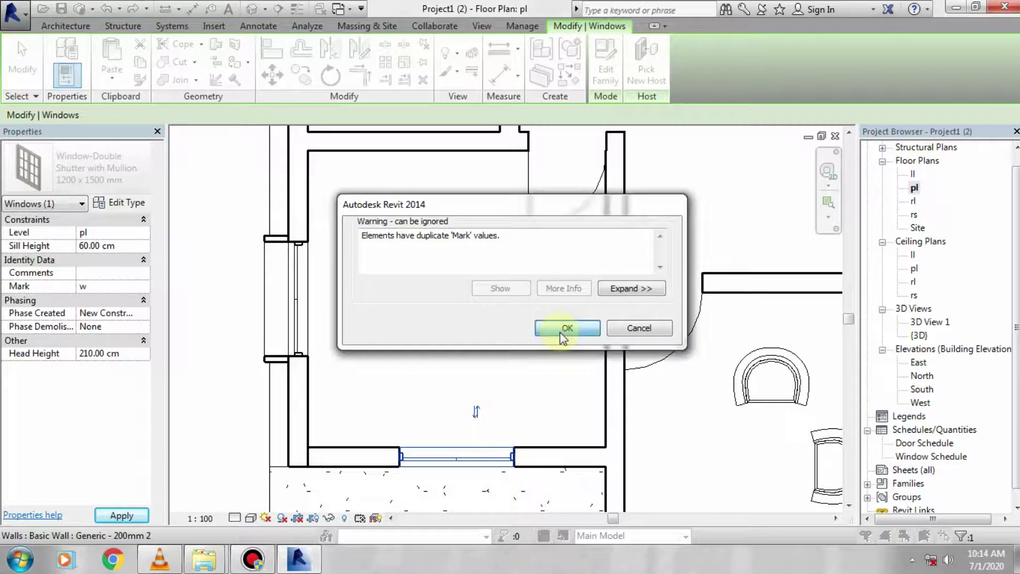
{"action": "left_click", "coordinate": [566, 327]}
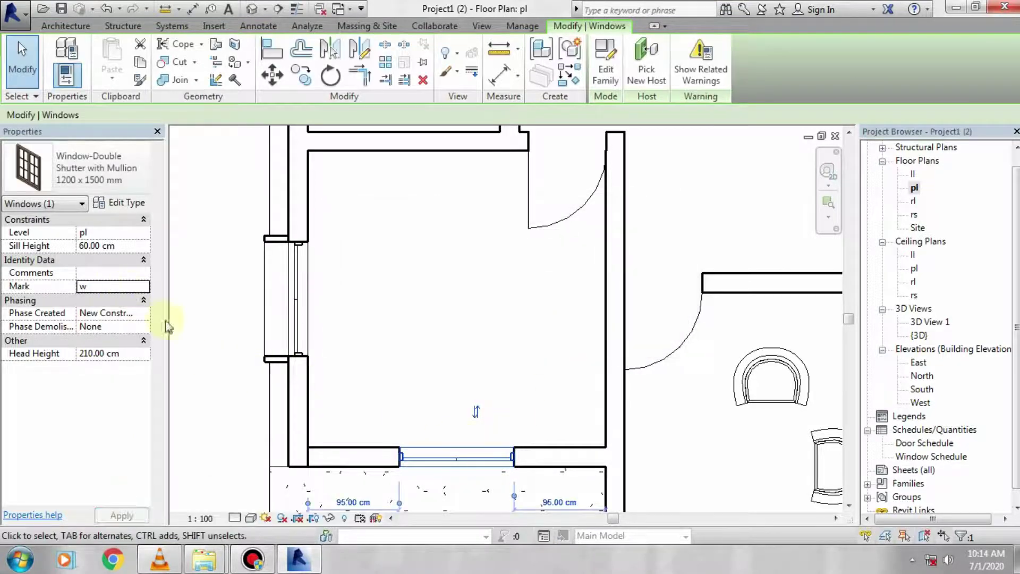
Step: Give the bottom-wall window the Mark w1, then open the Window Schedule
{"action": "left_click", "coordinate": [295, 334]}
{"action": "left_click", "coordinate": [449, 394]}
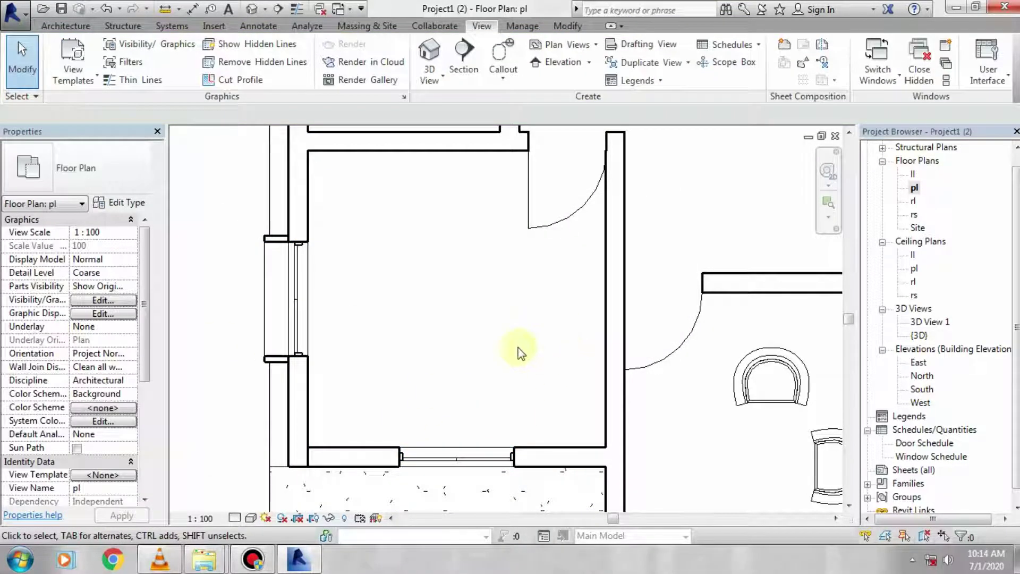
{"action": "left_click", "coordinate": [469, 454]}
{"action": "left_click", "coordinate": [99, 286]}
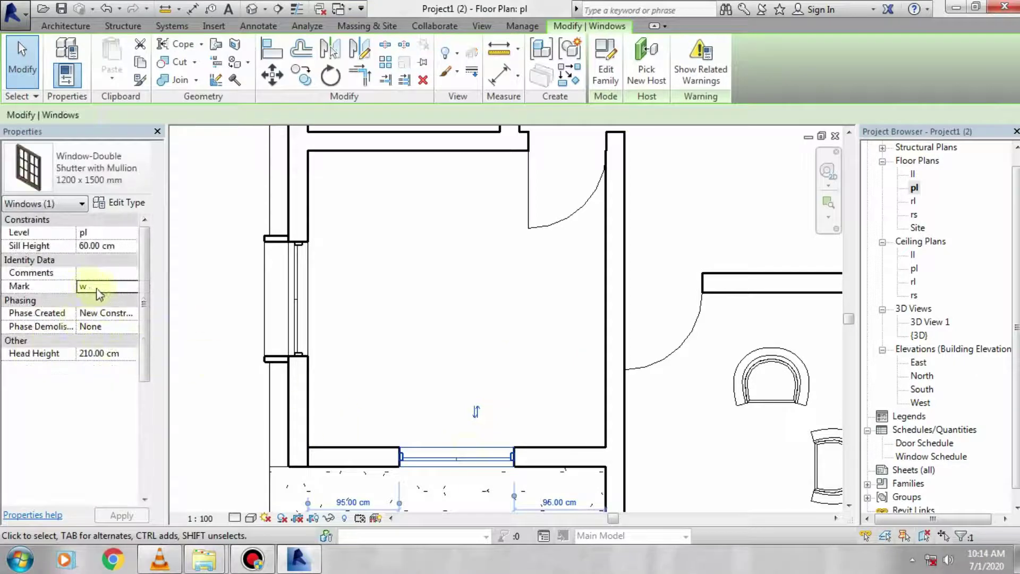
{"action": "type", "text": "w1"}
{"action": "left_click", "coordinate": [210, 387]}
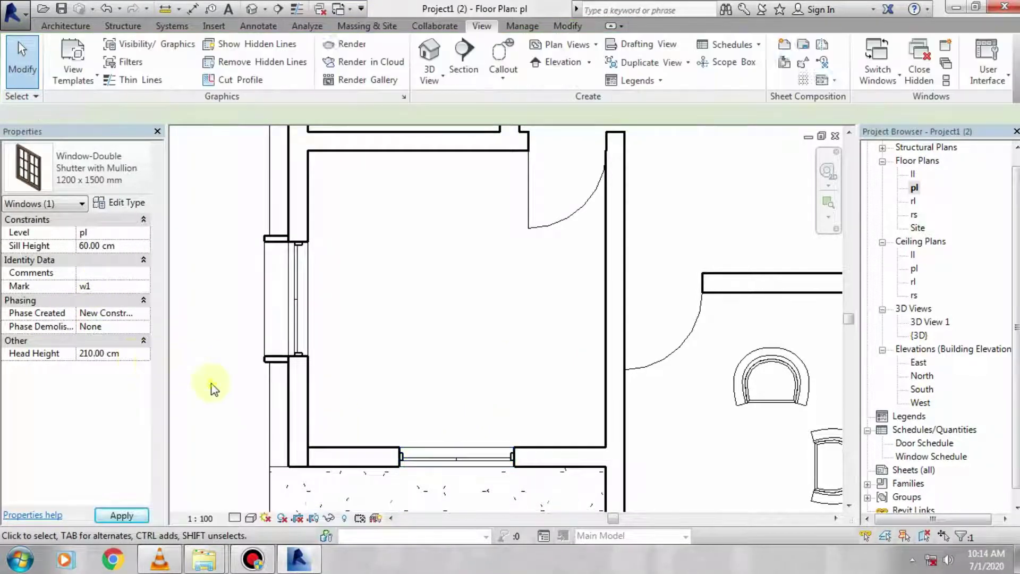
{"action": "left_click", "coordinate": [916, 457]}
{"action": "double_click", "coordinate": [916, 458]}
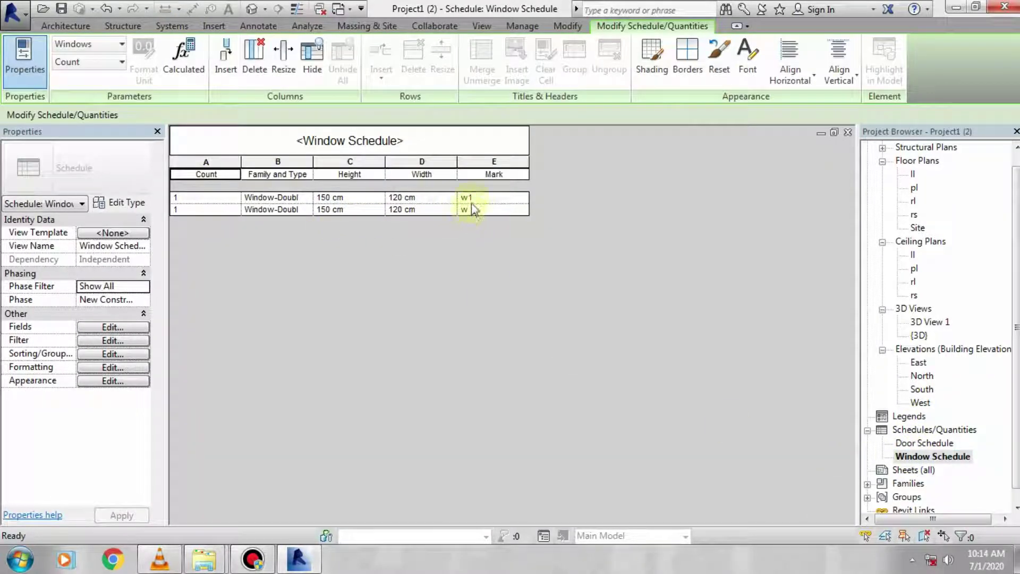
Step: Filter the Window Schedule to Mark begins with 'w', so it lists windows w1 and w
{"action": "left_click", "coordinate": [100, 342]}
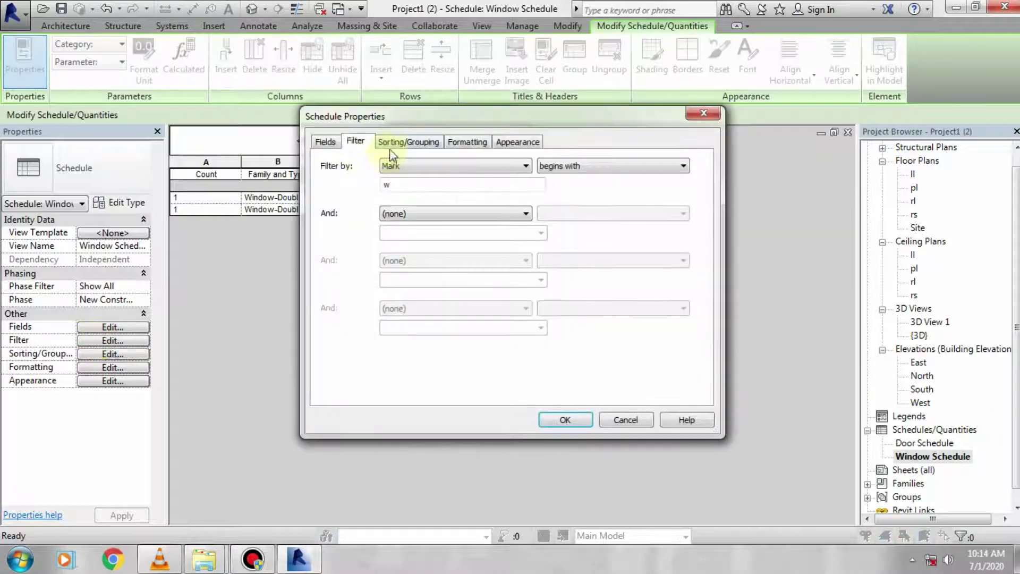
{"action": "left_click", "coordinate": [411, 166]}
{"action": "left_click", "coordinate": [400, 208]}
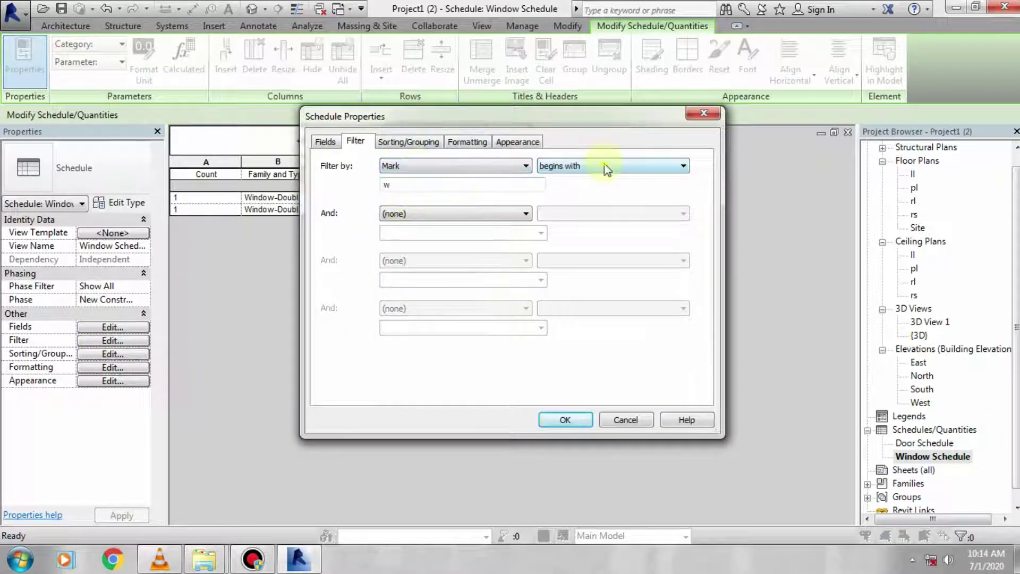
{"action": "left_click", "coordinate": [611, 166]}
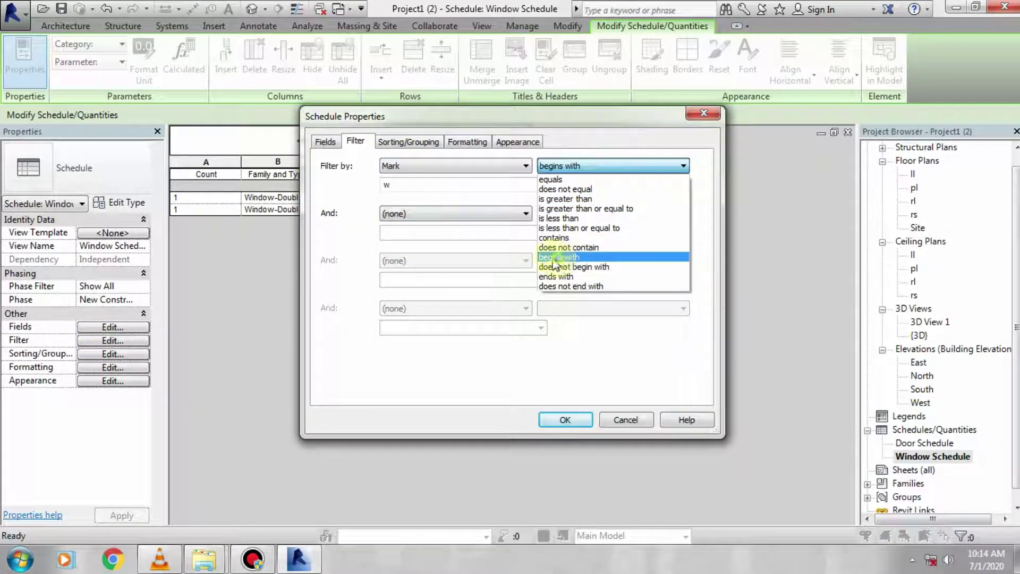
{"action": "left_click", "coordinate": [554, 258]}
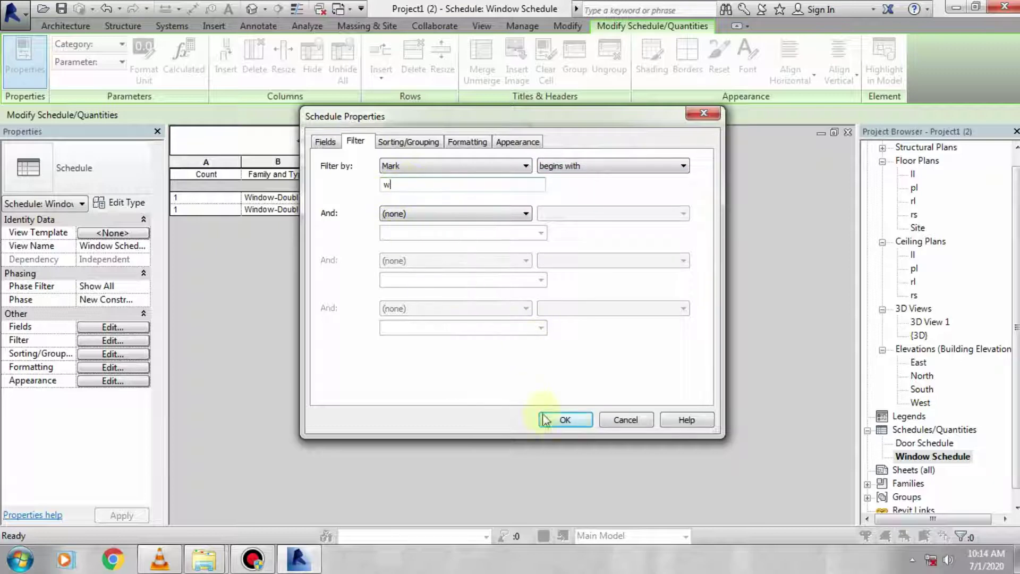
{"action": "type", "text": "w"}
{"action": "left_click", "coordinate": [564, 420]}
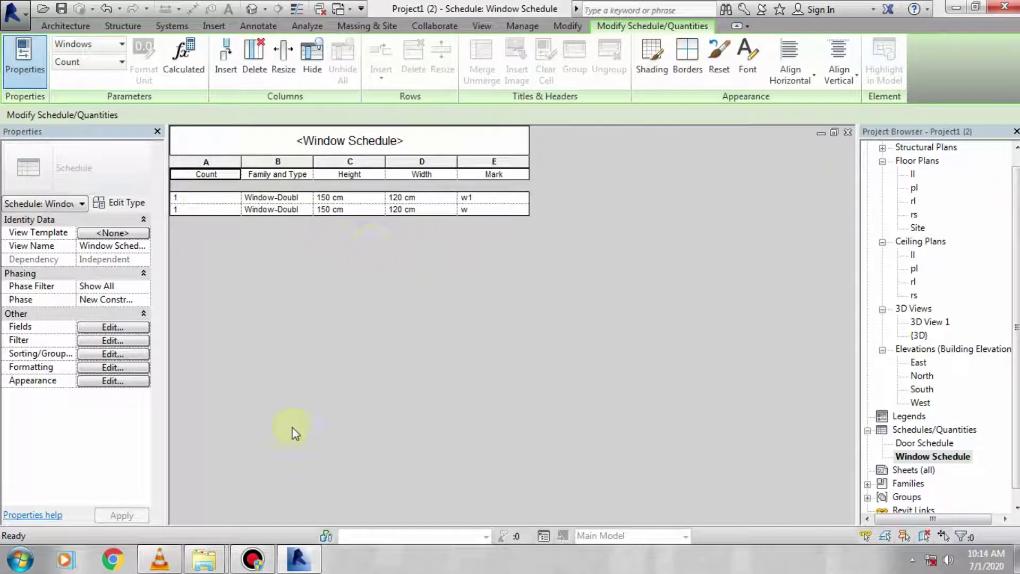
{"action": "mouse_move", "coordinate": [300, 567]}
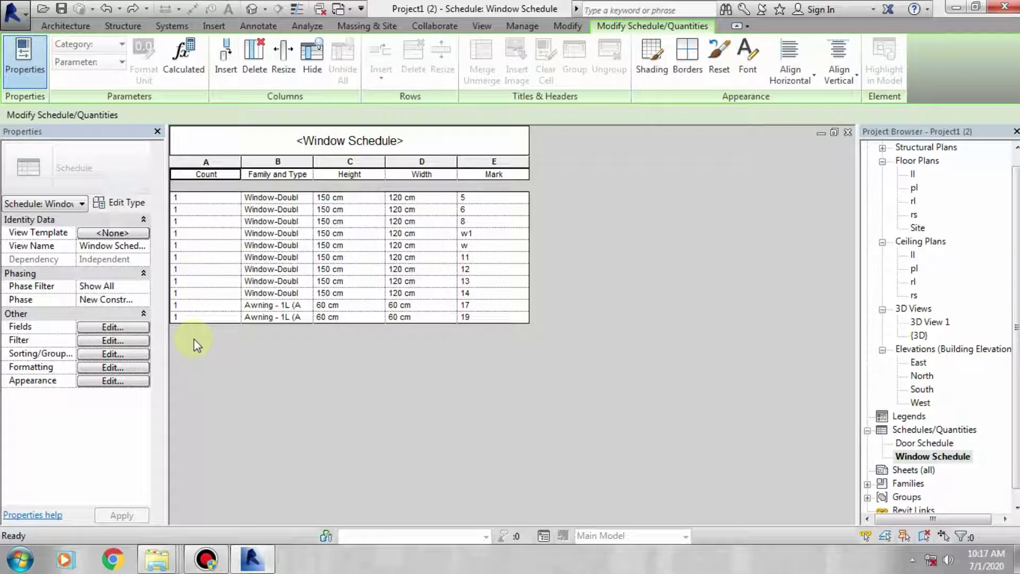
Step: In the Window Schedule properties, sort the rows by Family and Type
{"action": "left_click", "coordinate": [110, 353]}
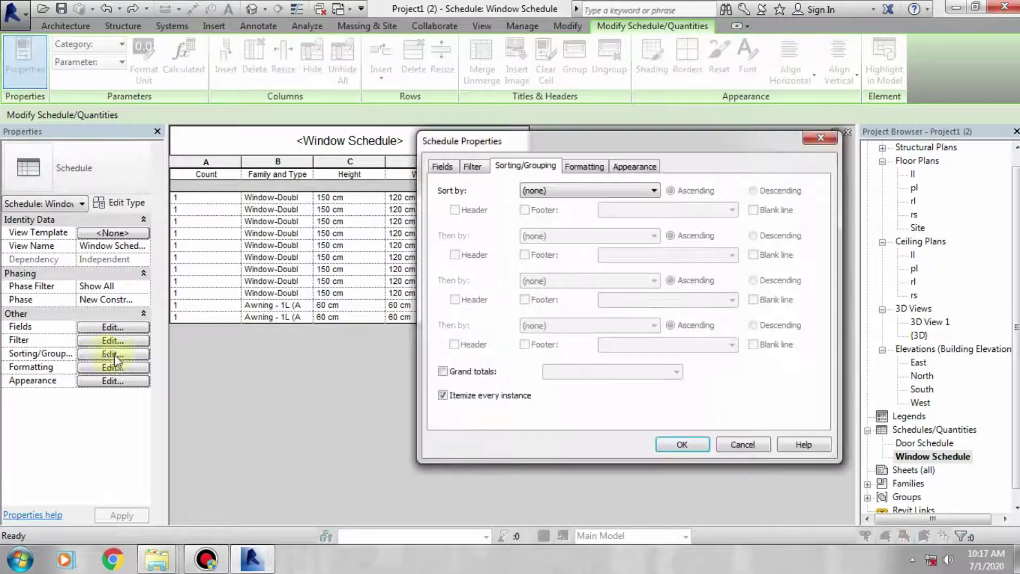
{"action": "left_click", "coordinate": [441, 167]}
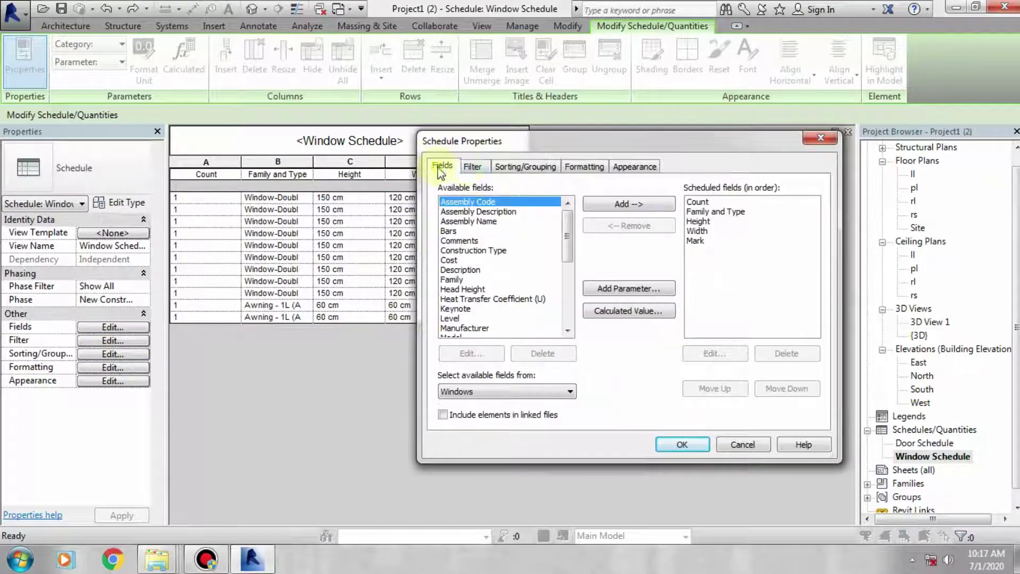
{"action": "left_click", "coordinate": [471, 168]}
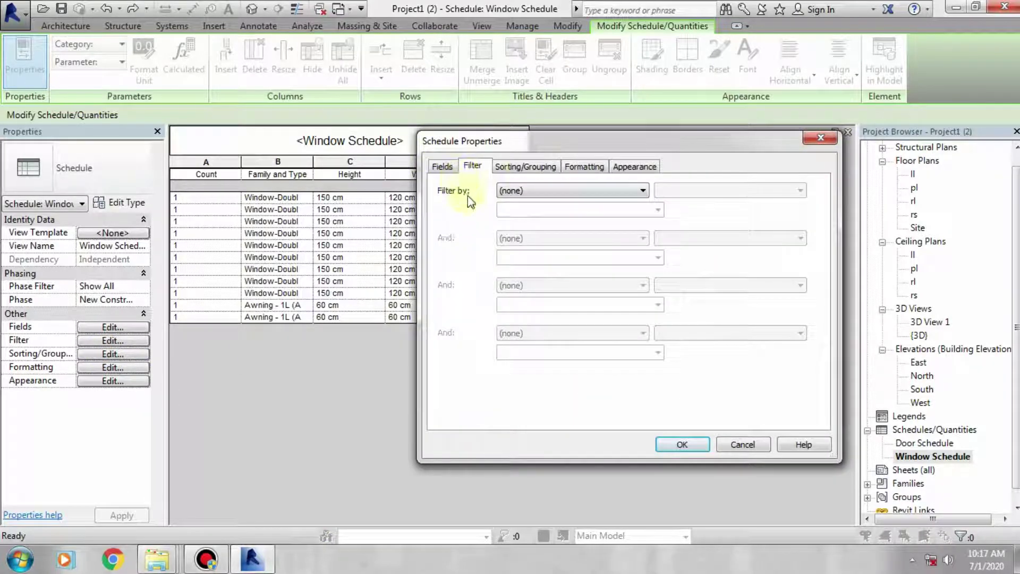
{"action": "left_click", "coordinate": [528, 168]}
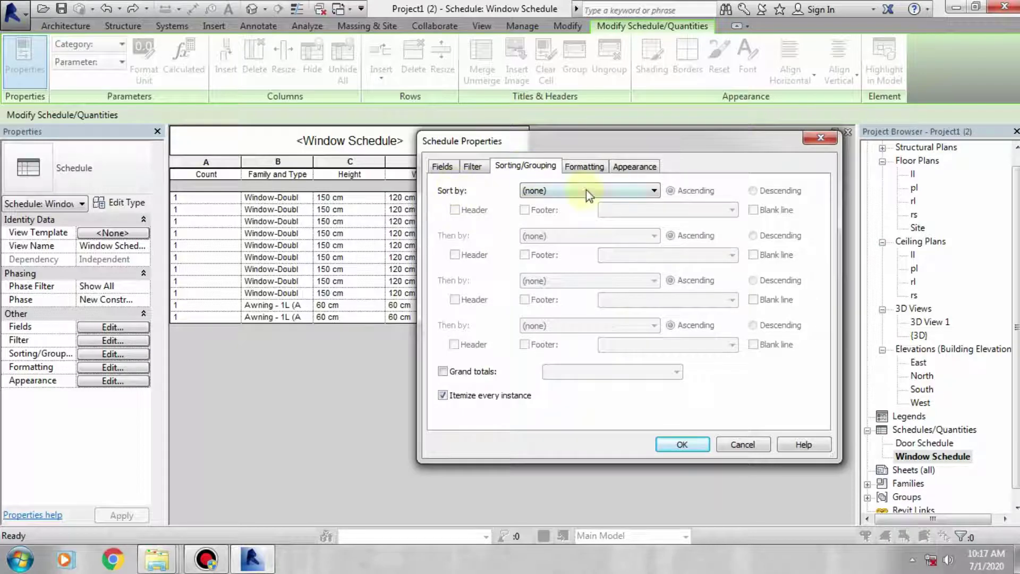
{"action": "left_click_drag", "start_coordinate": [531, 142], "coordinate": [652, 121]}
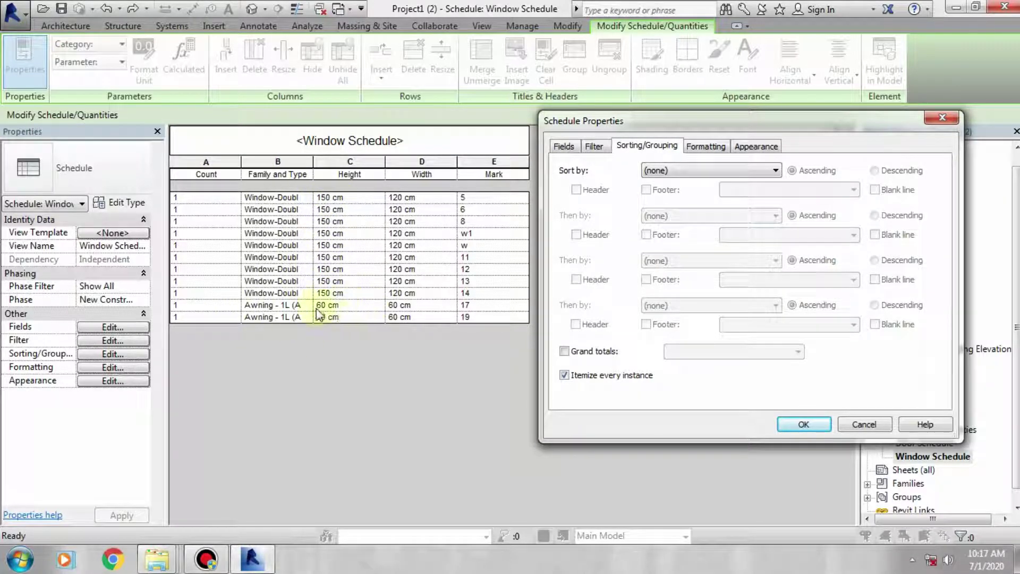
{"action": "left_click", "coordinate": [733, 170]}
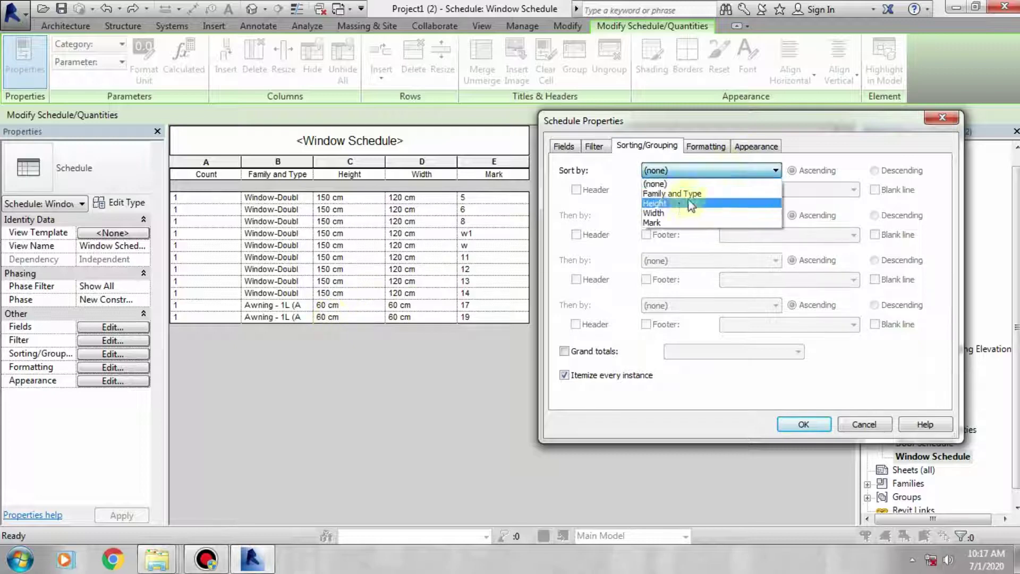
{"action": "left_click", "coordinate": [661, 203]}
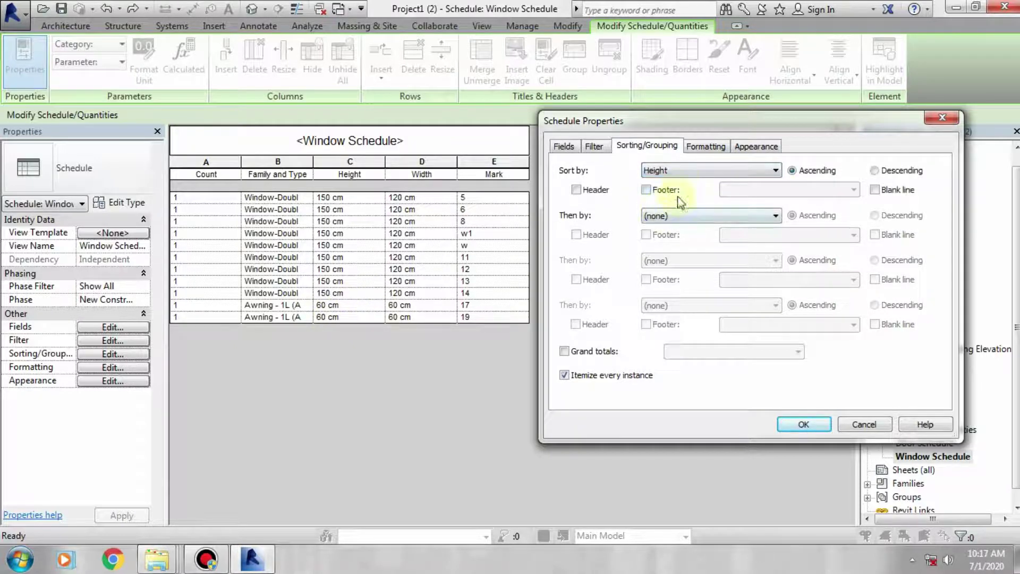
{"action": "left_click", "coordinate": [683, 170]}
{"action": "left_click", "coordinate": [685, 194]}
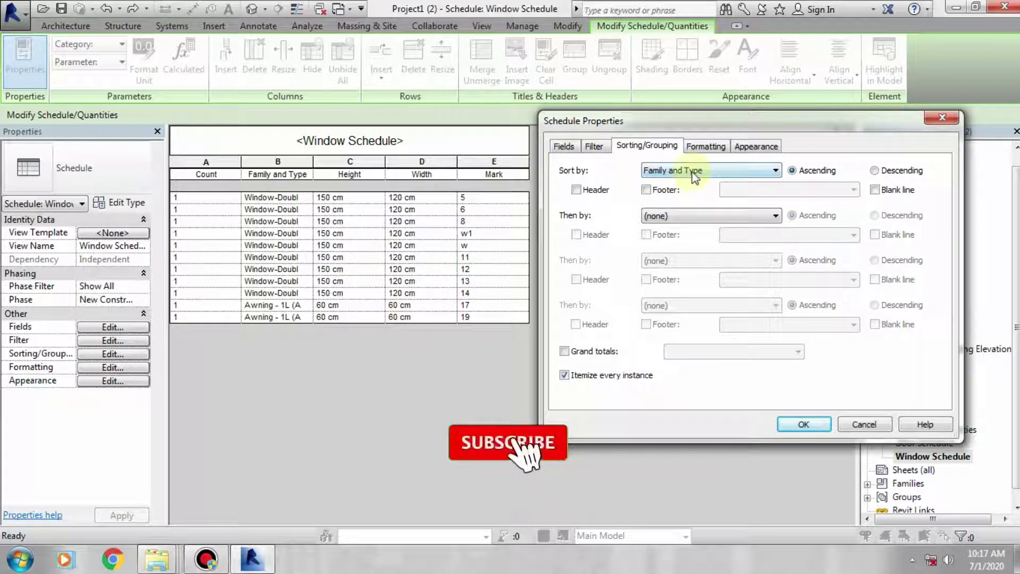
Step: Keep ascending order and add a header plus title-and-count footer to each group
{"action": "left_click", "coordinate": [874, 170]}
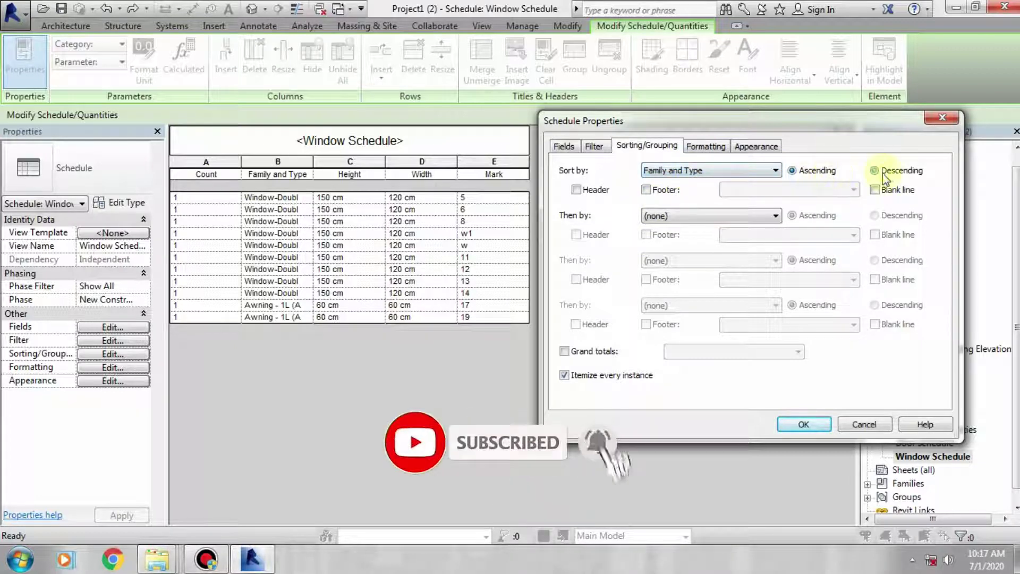
{"action": "left_click", "coordinate": [816, 171]}
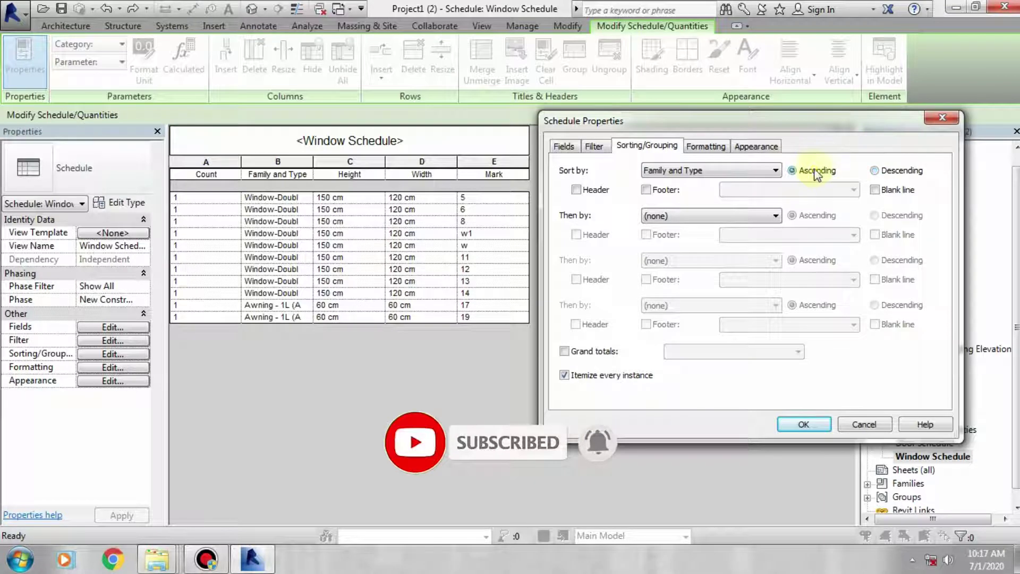
{"action": "left_click", "coordinate": [577, 190]}
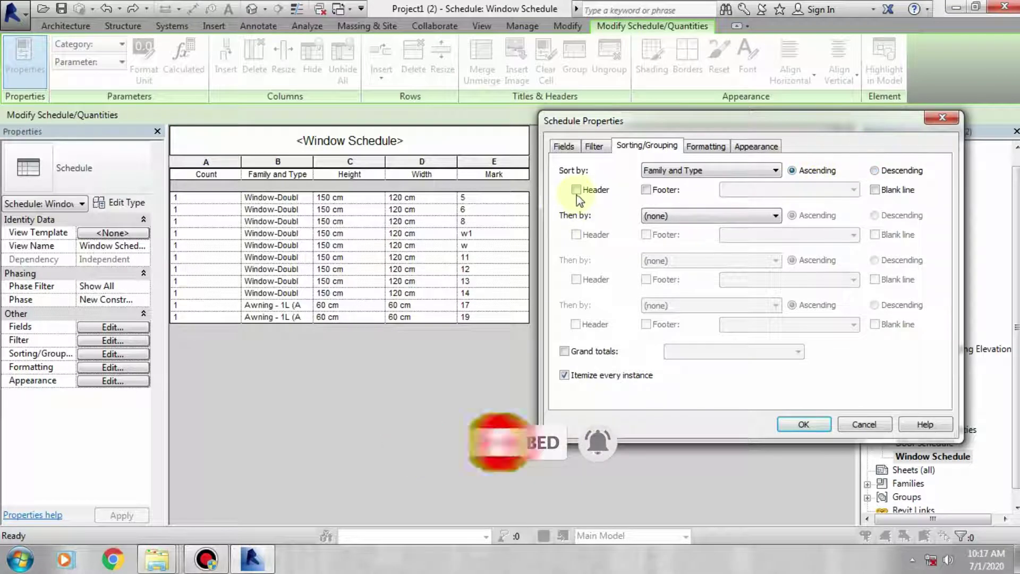
{"action": "left_click", "coordinate": [646, 189]}
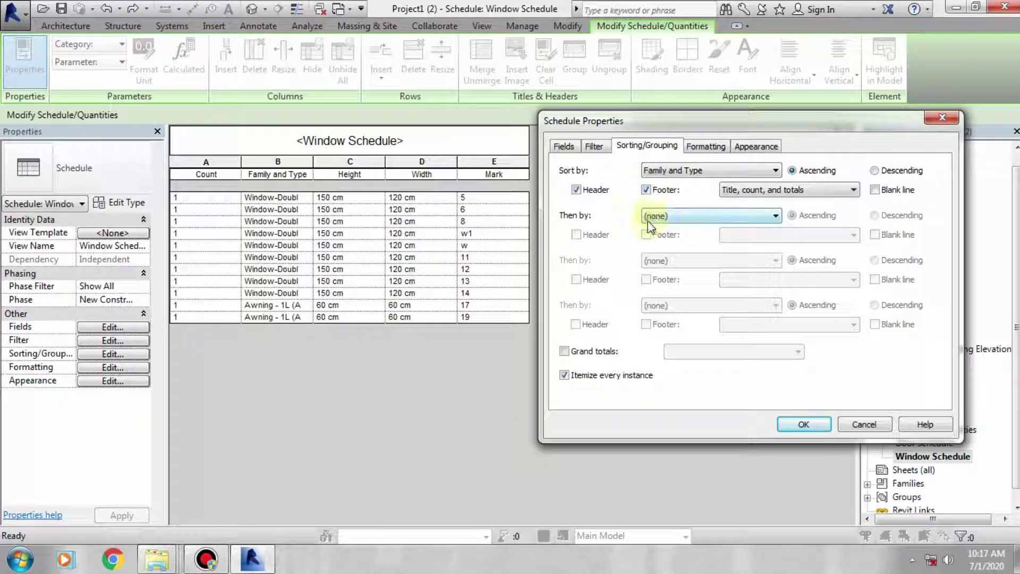
{"action": "left_click", "coordinate": [803, 424]}
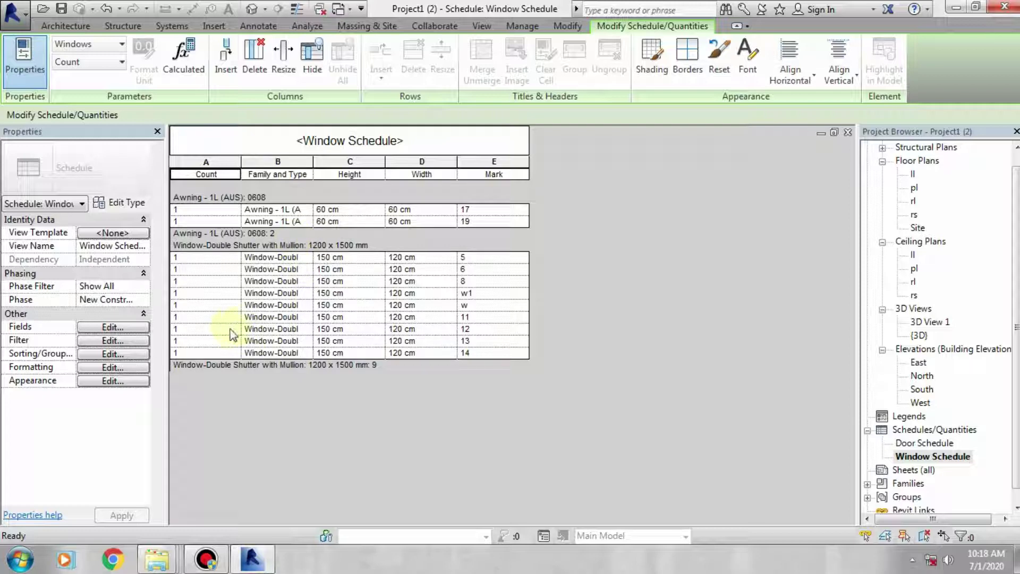
Step: Change the Window Schedule's grid lines from Thin Lines to the Lines style
{"action": "left_click", "coordinate": [108, 367]}
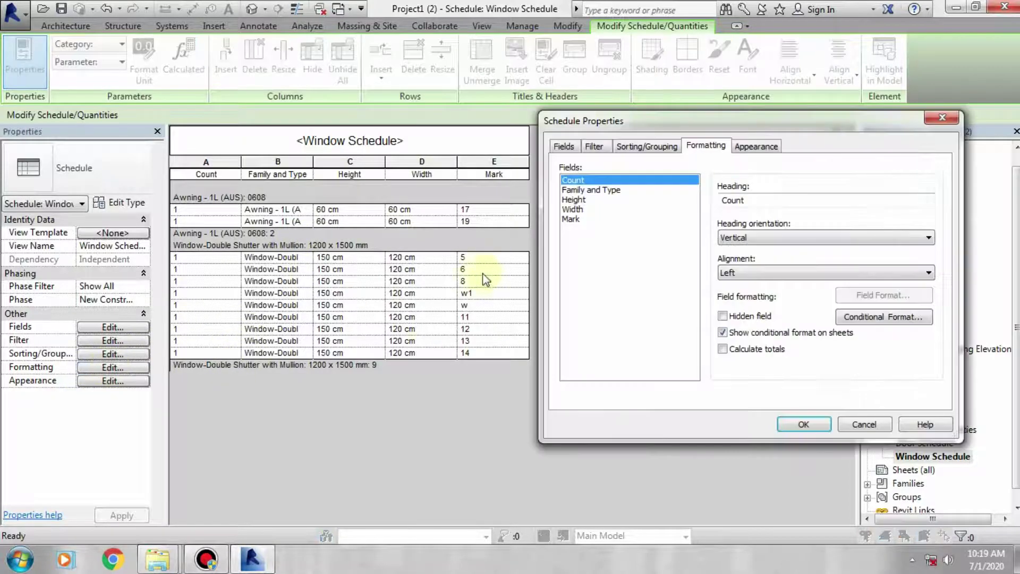
{"action": "left_click", "coordinate": [590, 189]}
{"action": "left_click", "coordinate": [573, 209]}
{"action": "left_click", "coordinate": [590, 190]}
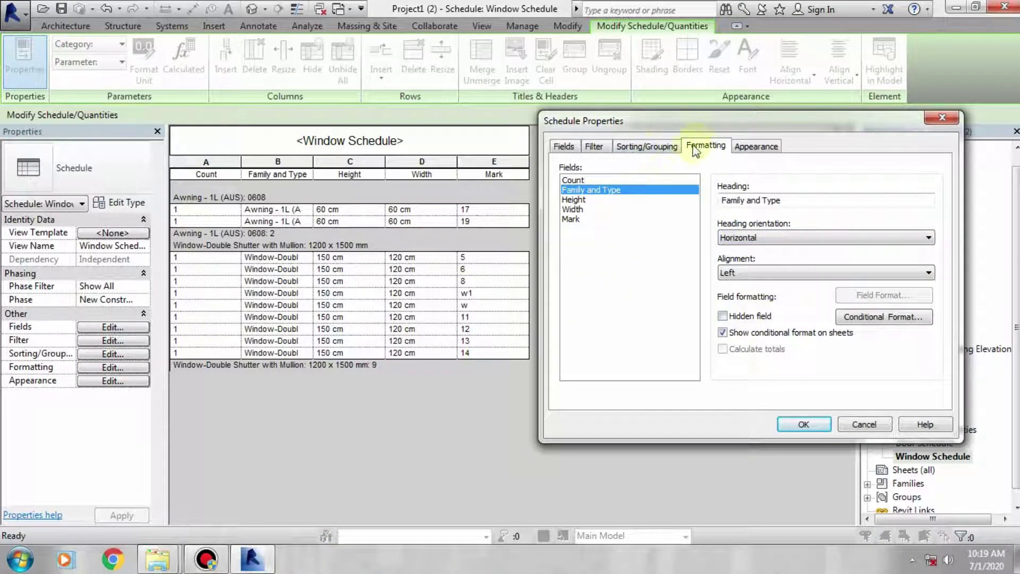
{"action": "left_click", "coordinate": [747, 151]}
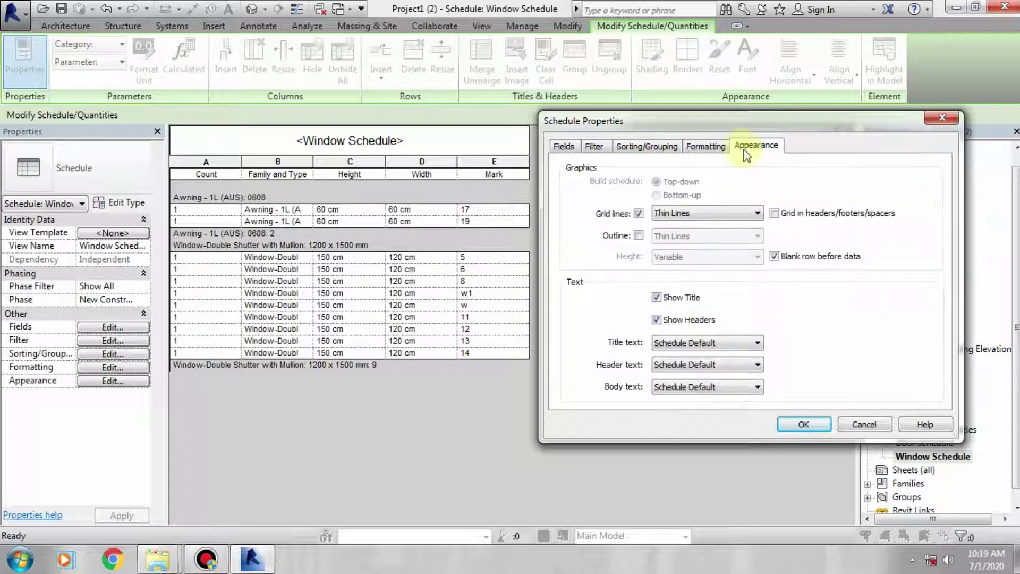
{"action": "left_click", "coordinate": [695, 212]}
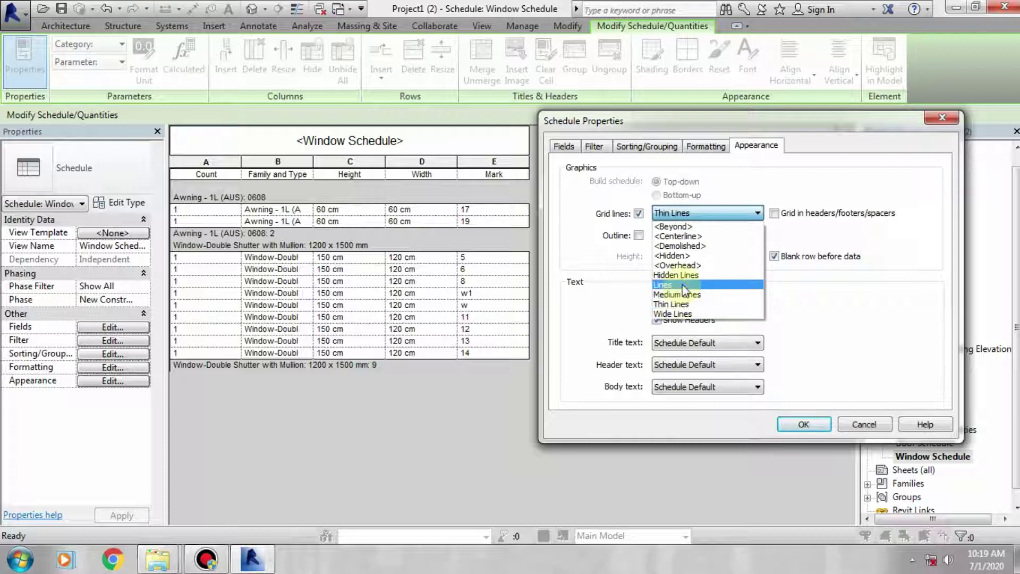
{"action": "left_click", "coordinate": [663, 285]}
{"action": "left_click", "coordinate": [803, 424]}
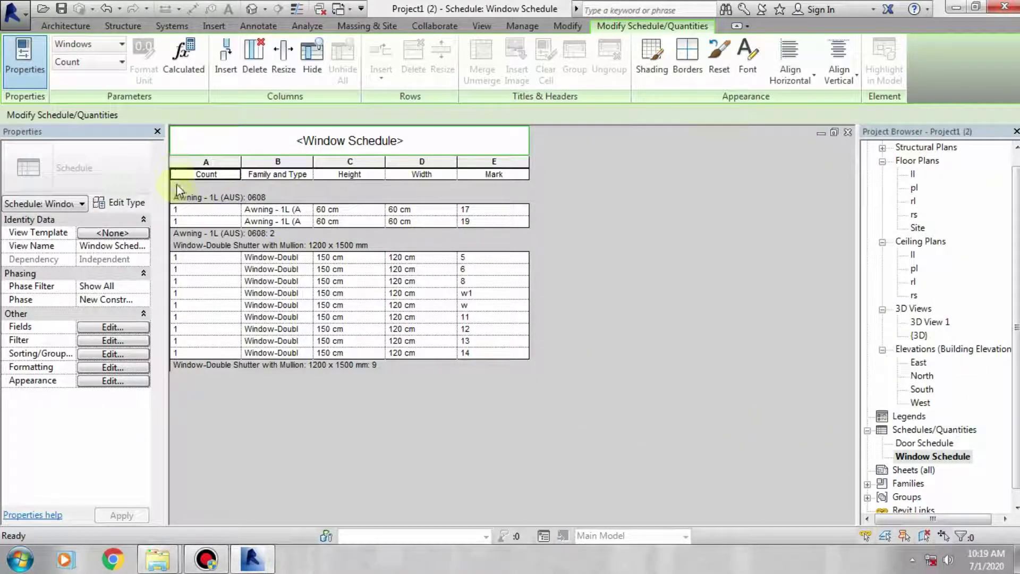
{"action": "left_click", "coordinate": [116, 378]}
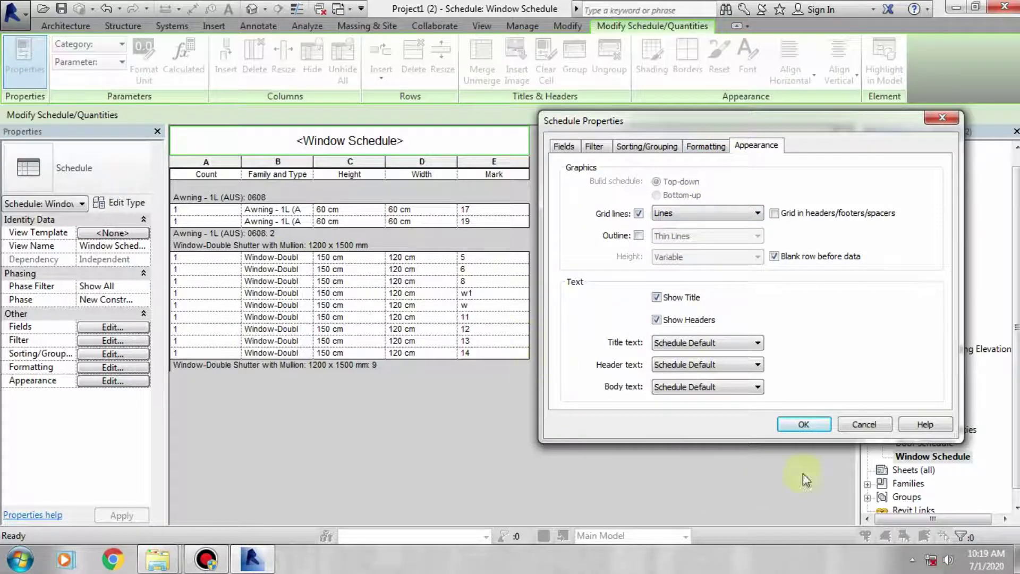
{"action": "left_click", "coordinate": [803, 424]}
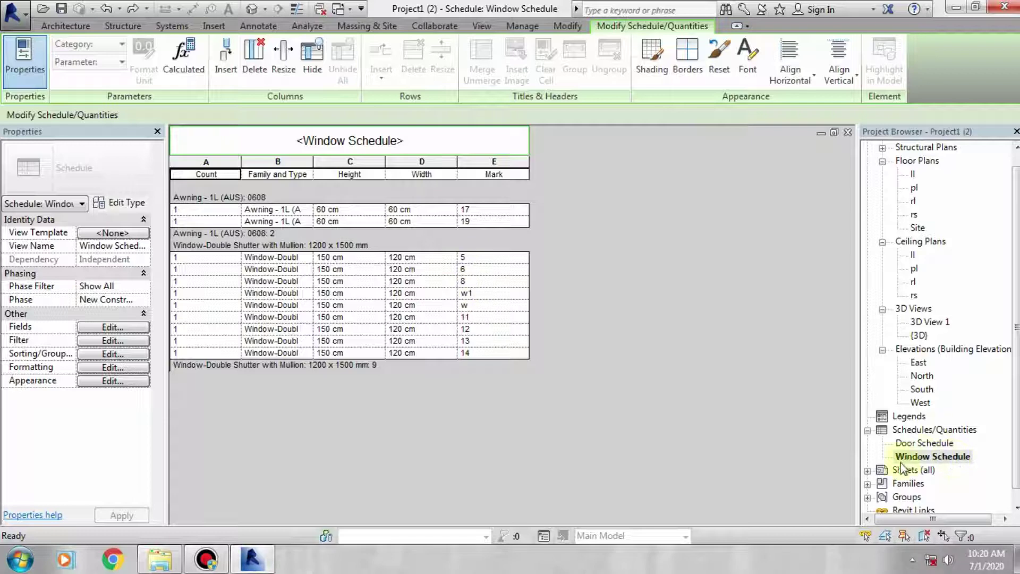
Step: Open sheet A101 and place the Door Schedule in its upper right
{"action": "left_click", "coordinate": [868, 470]}
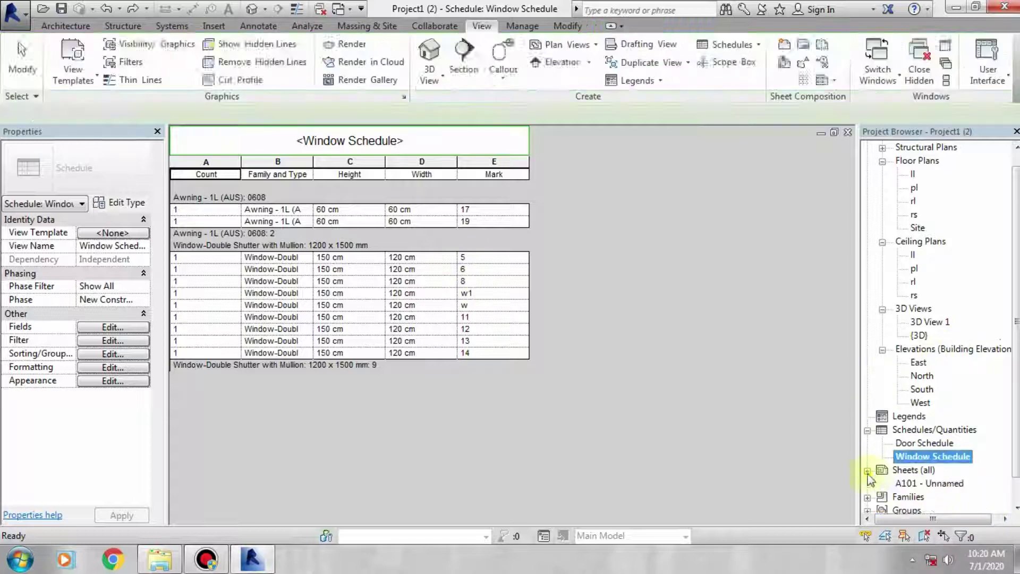
{"action": "double_click", "coordinate": [903, 484]}
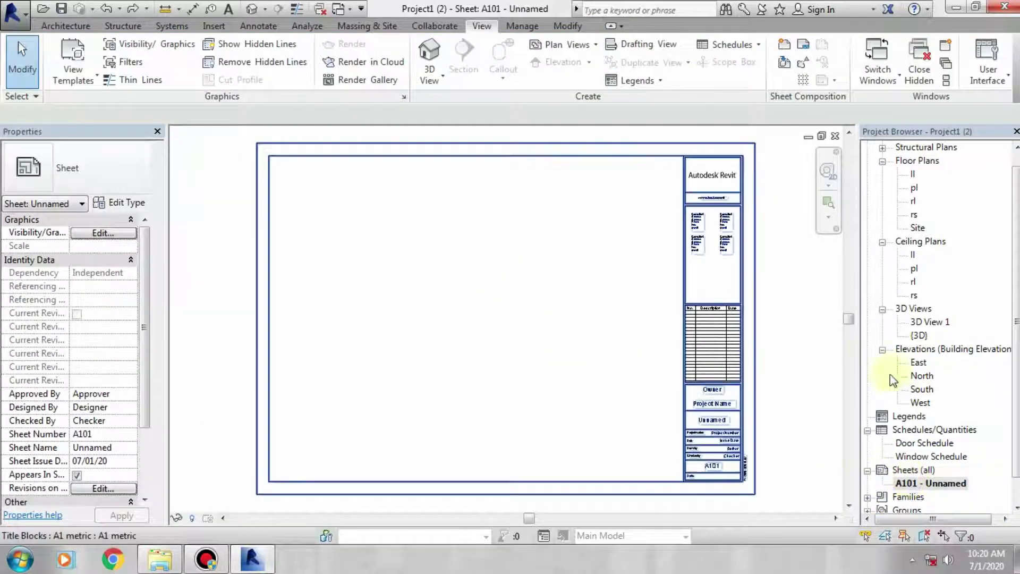
{"action": "left_click", "coordinate": [919, 445]}
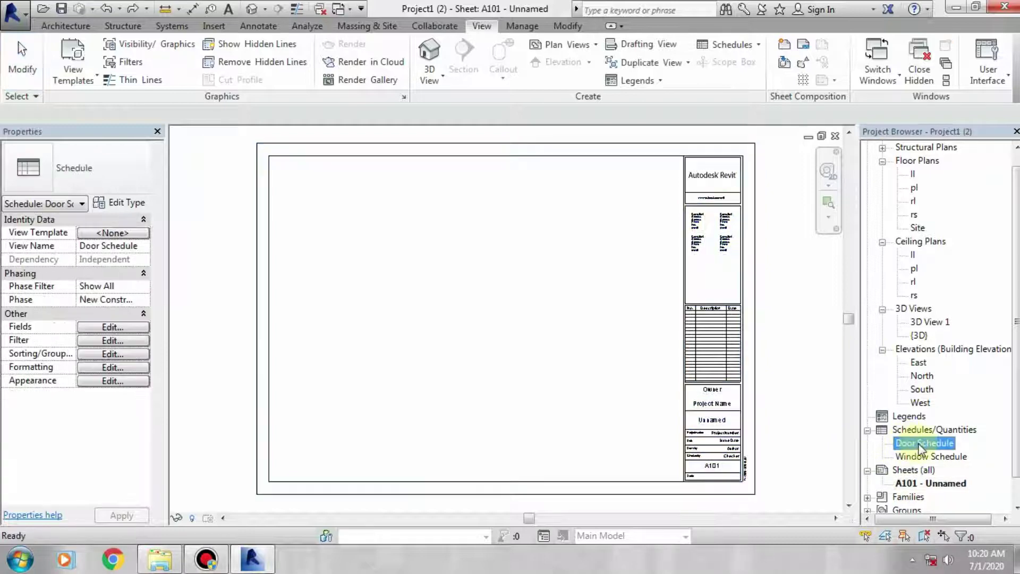
{"action": "left_click_drag", "start_coordinate": [919, 445], "coordinate": [608, 215]}
{"action": "left_click", "coordinate": [632, 229]}
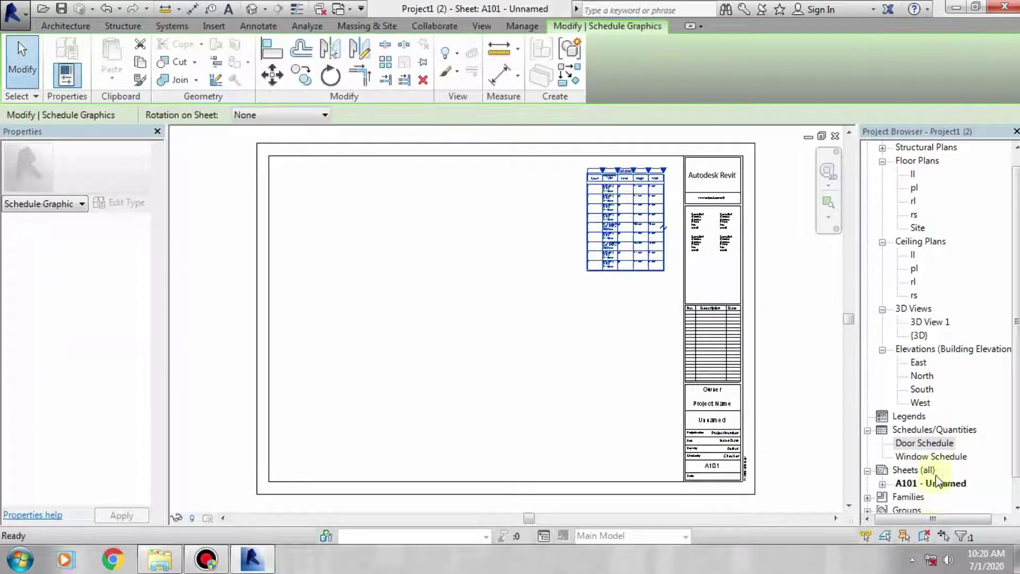
Step: Place the Window Schedule on sheet A101 directly beneath the Door Schedule
{"action": "left_click", "coordinate": [931, 456]}
{"action": "left_click_drag", "start_coordinate": [931, 455], "coordinate": [627, 388]}
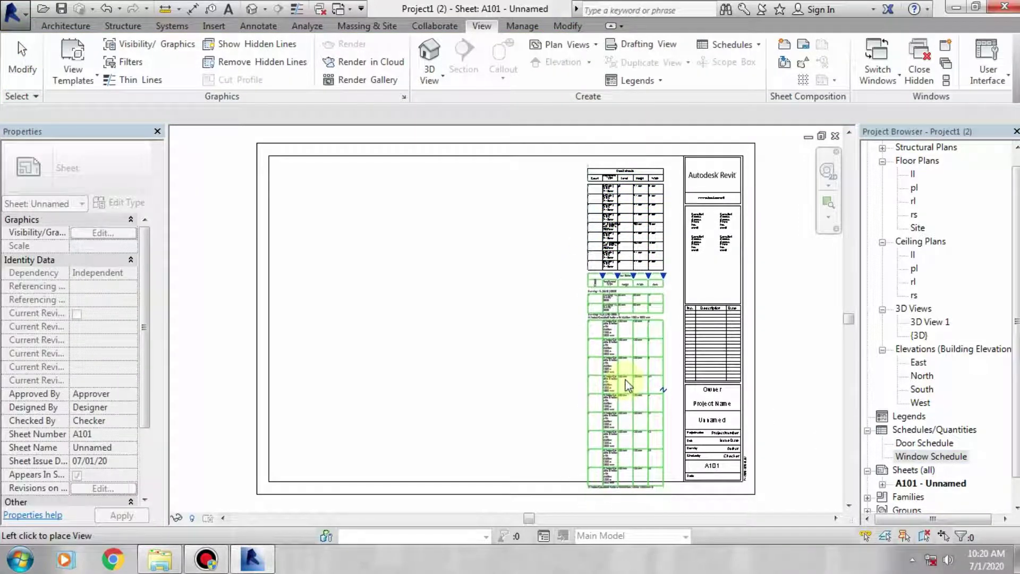
{"action": "left_click", "coordinate": [624, 387]}
{"action": "left_click", "coordinate": [317, 339]}
{"action": "scroll", "coordinate": [694, 292], "scroll_direction": "up", "scroll_amount": 3}
{"action": "scroll", "coordinate": [543, 335], "scroll_direction": "up", "scroll_amount": 3}
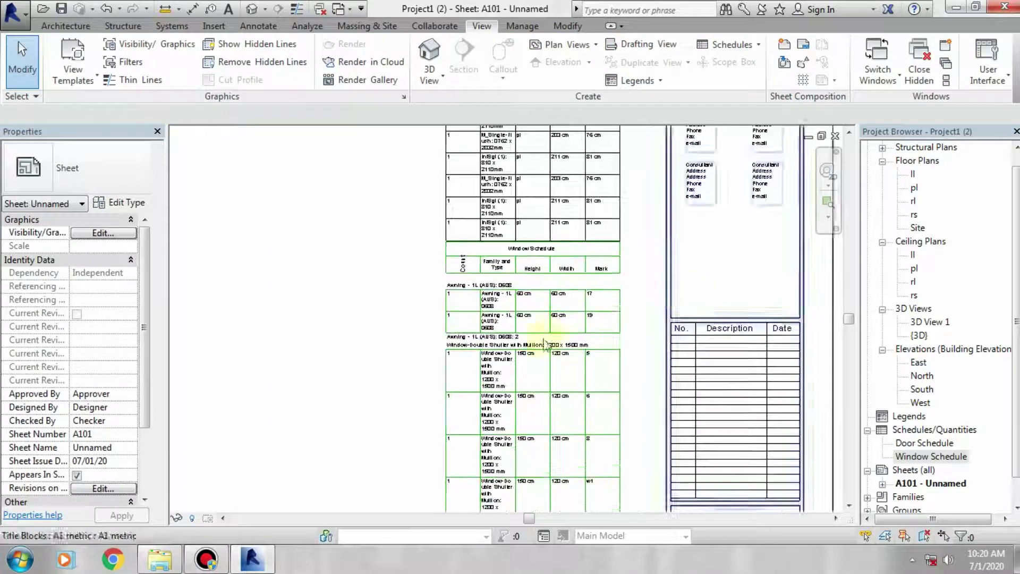
{"action": "scroll", "coordinate": [547, 351], "scroll_direction": "down", "scroll_amount": 2}
{"action": "scroll", "coordinate": [545, 348], "scroll_direction": "down", "scroll_amount": 3}
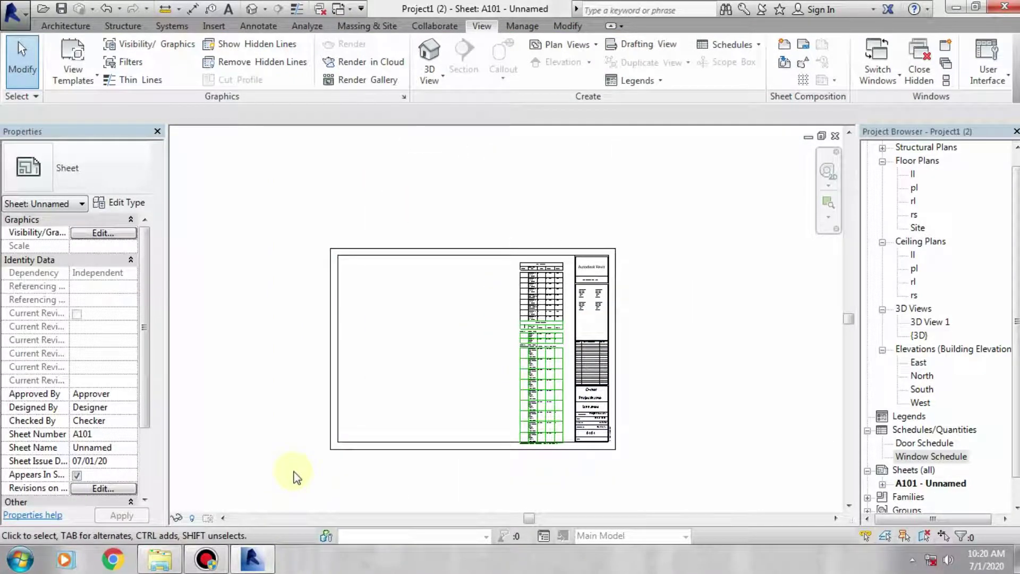
Step: Open floor plan pl and bring the whole plan into view
{"action": "double_click", "coordinate": [913, 189]}
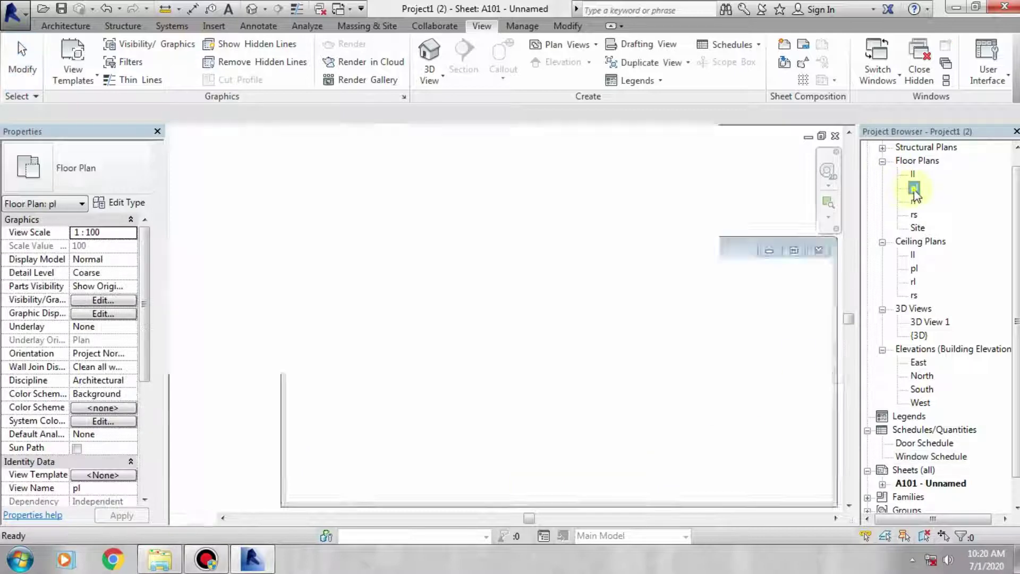
{"action": "scroll", "coordinate": [646, 257], "scroll_direction": "down", "scroll_amount": 4}
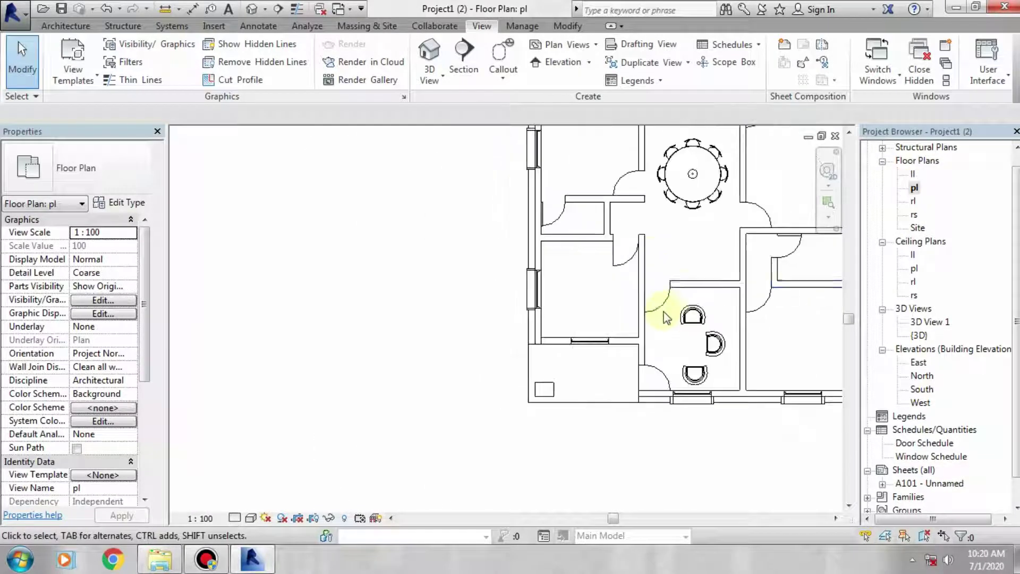
{"action": "middle_click_drag", "start_coordinate": [626, 326], "coordinate": [498, 368]}
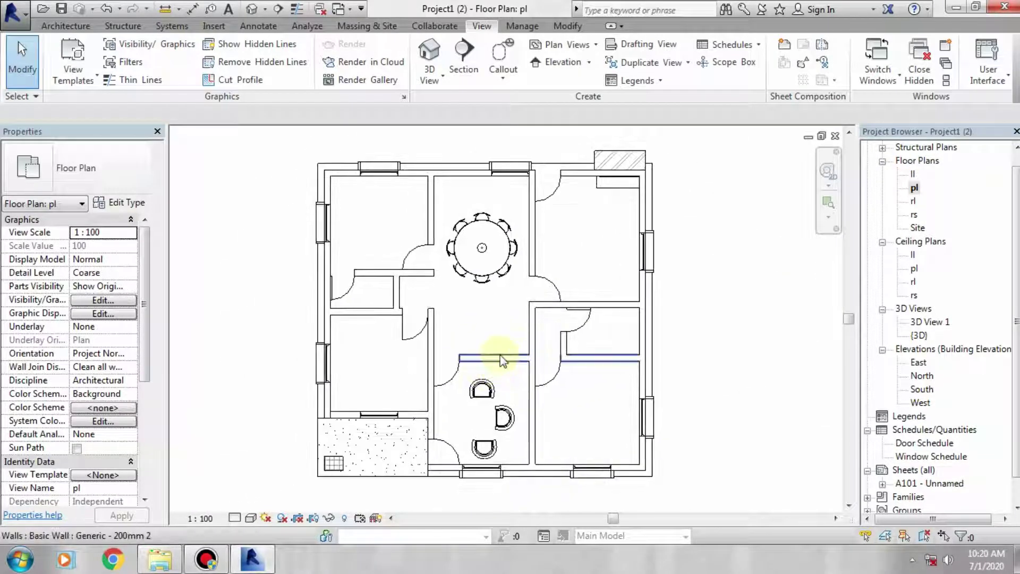